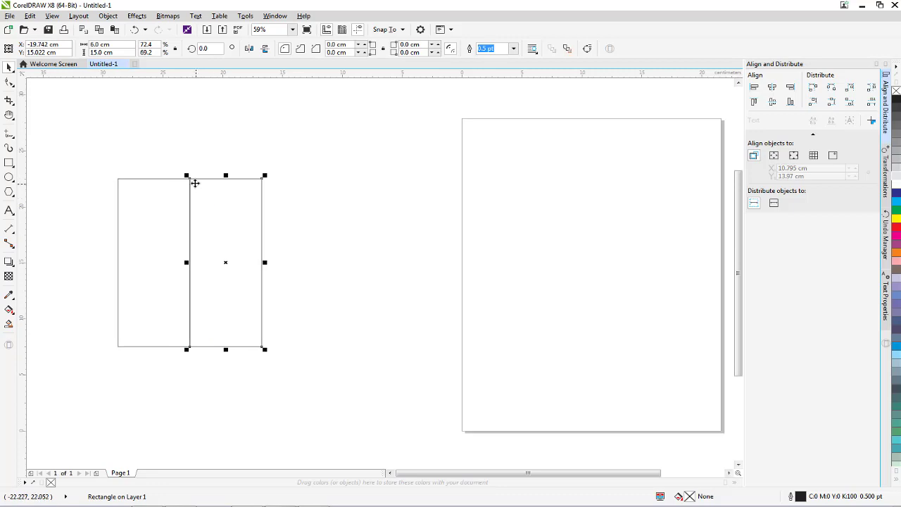
# Copy the 6 × 15 cm rectangle twice so that four equal panels stand edge to edge in a row
pyautogui.moveTo(192, 180); pyautogui.dragTo(338, 183)
pyautogui.click(285, 197)
pyautogui.click(338, 198)
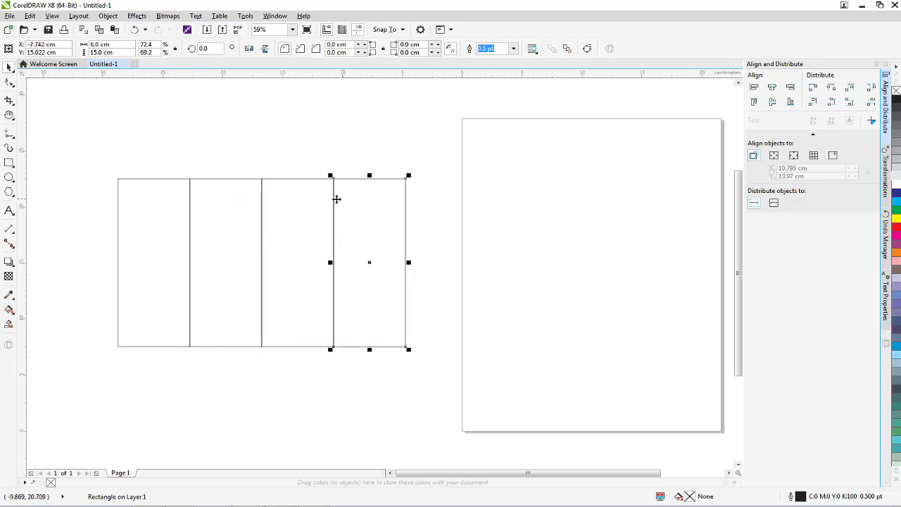
pyautogui.press('F4')
pyautogui.scroll(-2, 309, 197)
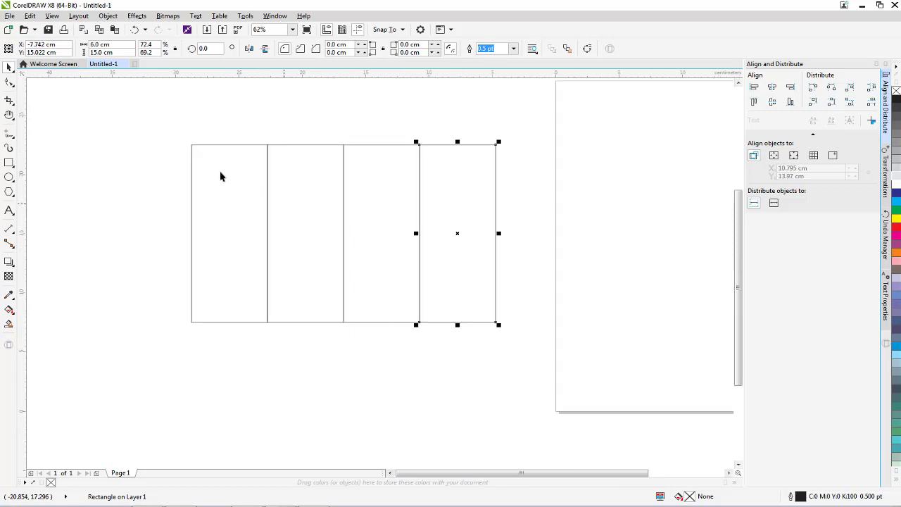
# Move the four panels together further away from the page and fill them with 10% black
pyautogui.moveTo(173, 133); pyautogui.dragTo(490, 342)
pyautogui.moveTo(462, 270); pyautogui.dragTo(424, 302)
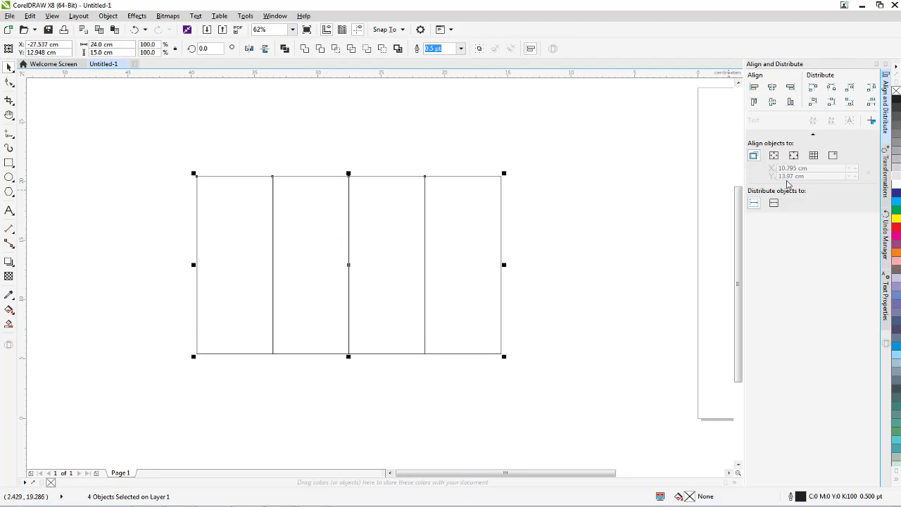
pyautogui.click(896, 181)
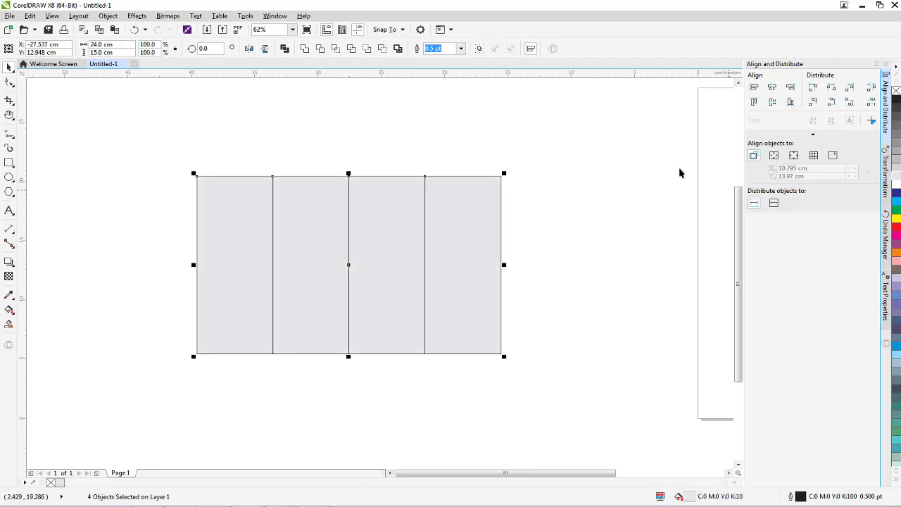
pyautogui.click(527, 144)
# Copy the second panel to the empty area beside the row and set the copy's height to 5 cm
pyautogui.scroll(2, 333, 245)
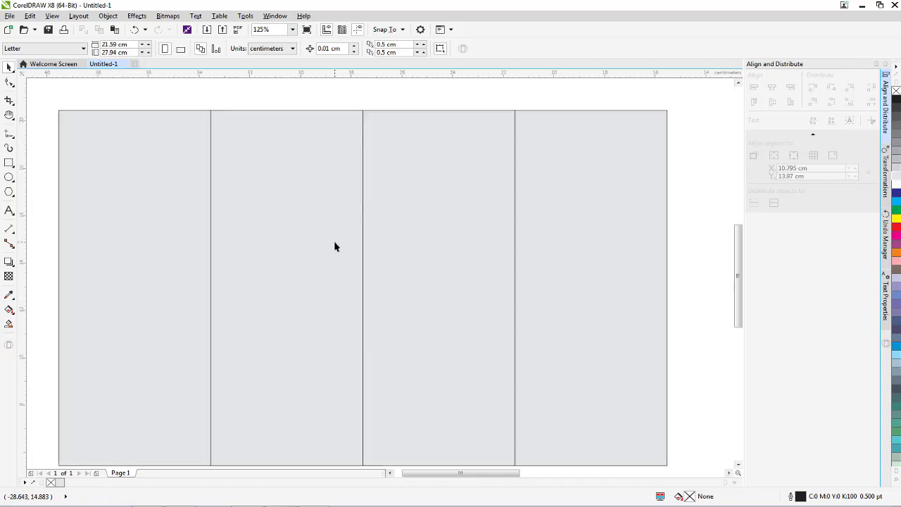
pyautogui.scroll(-2, 382, 254)
pyautogui.press('h')
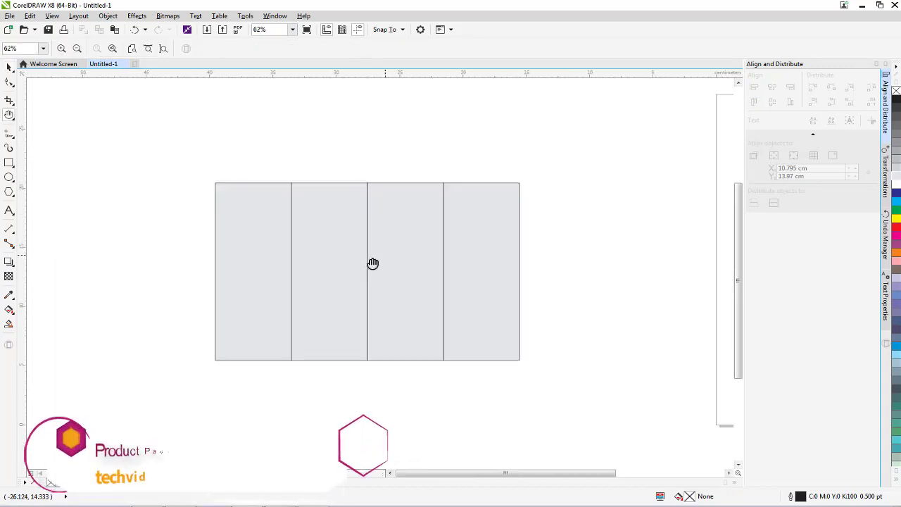
pyautogui.moveTo(372, 264); pyautogui.dragTo(338, 292)
pyautogui.press('space')
pyautogui.click(352, 298)
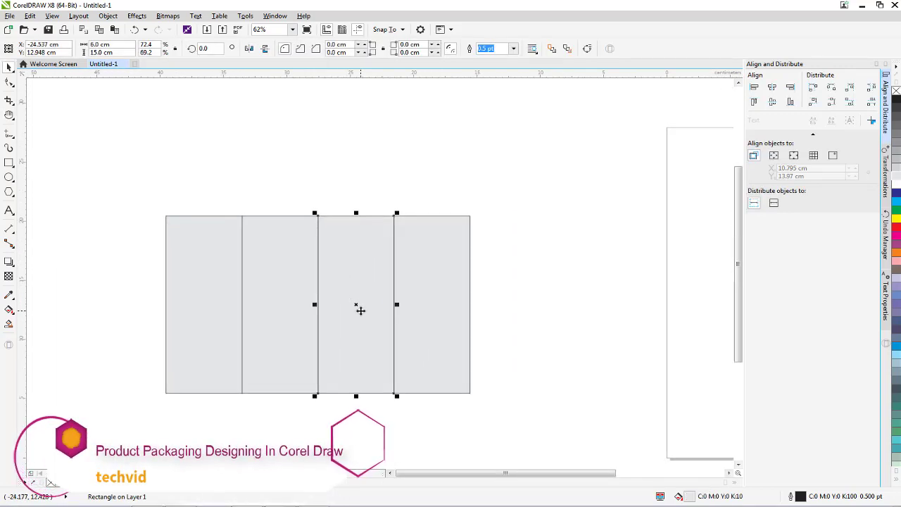
pyautogui.click(228, 253)
pyautogui.click(274, 291)
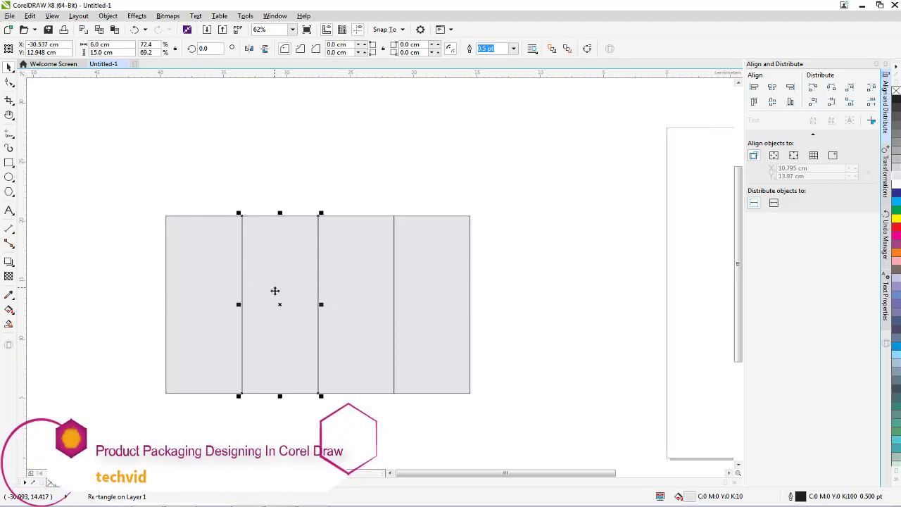
pyautogui.moveTo(277, 316); pyautogui.dragTo(101, 207)
pyautogui.click(134, 221)
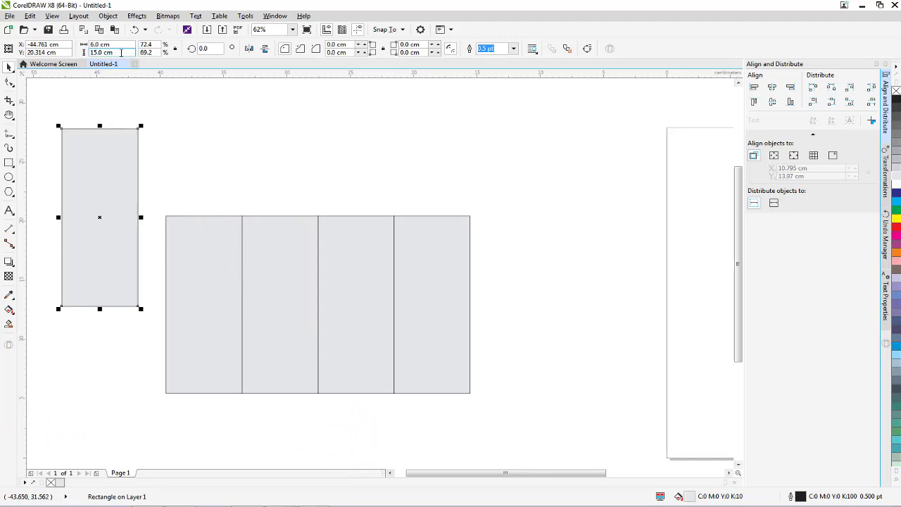
pyautogui.moveTo(121, 53); pyautogui.dragTo(84, 53)
pyautogui.write('5')
pyautogui.press('Return')
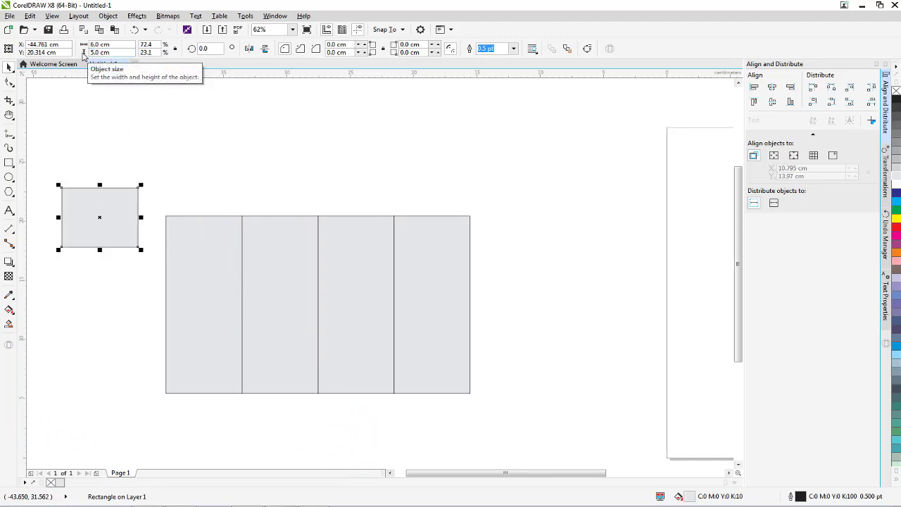
# Snap the 6 × 5 cm rectangle onto the upper edge of the second panel as the lid
pyautogui.click(161, 263)
pyautogui.click(137, 247)
pyautogui.moveTo(137, 248); pyautogui.dragTo(219, 164)
pyautogui.click(313, 215)
pyautogui.click(312, 210)
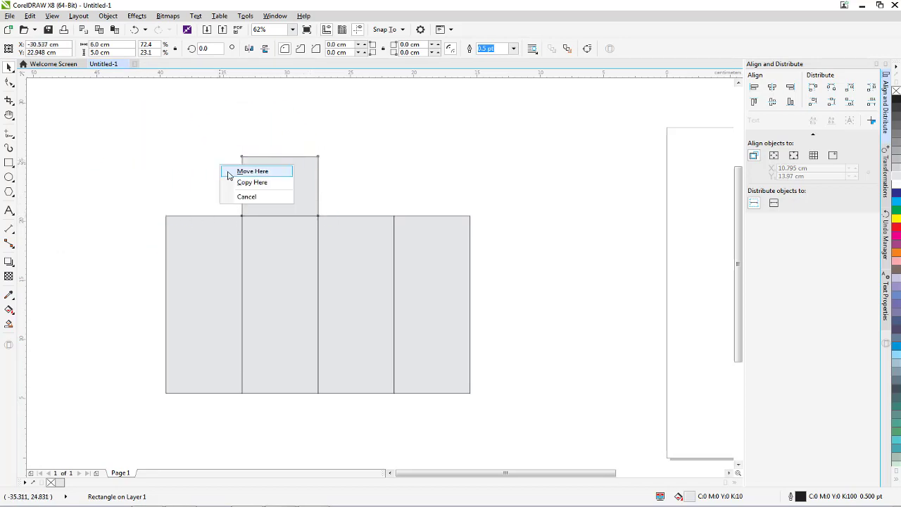
# Copy the lid rectangle to the empty area above the panels and set the copy's height to 2 cm
pyautogui.click(252, 183)
pyautogui.click(99, 52)
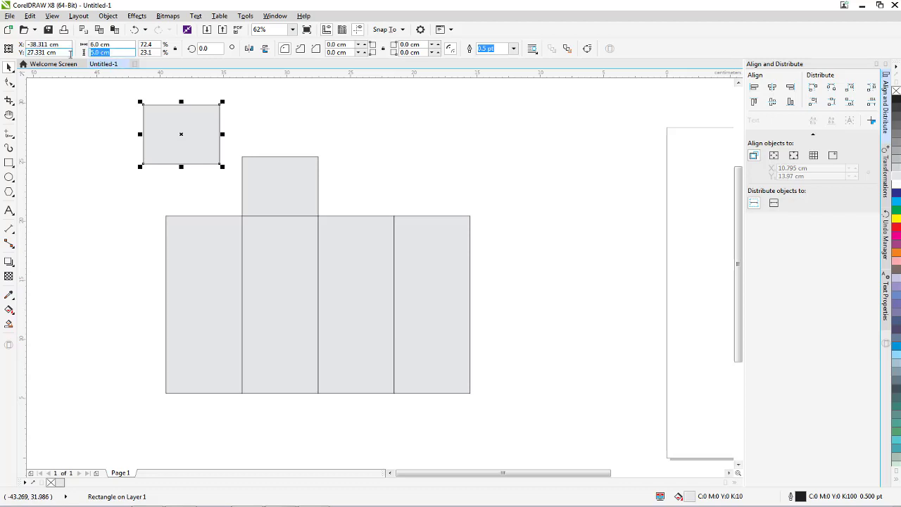
pyautogui.write('2')
pyautogui.press('Return')
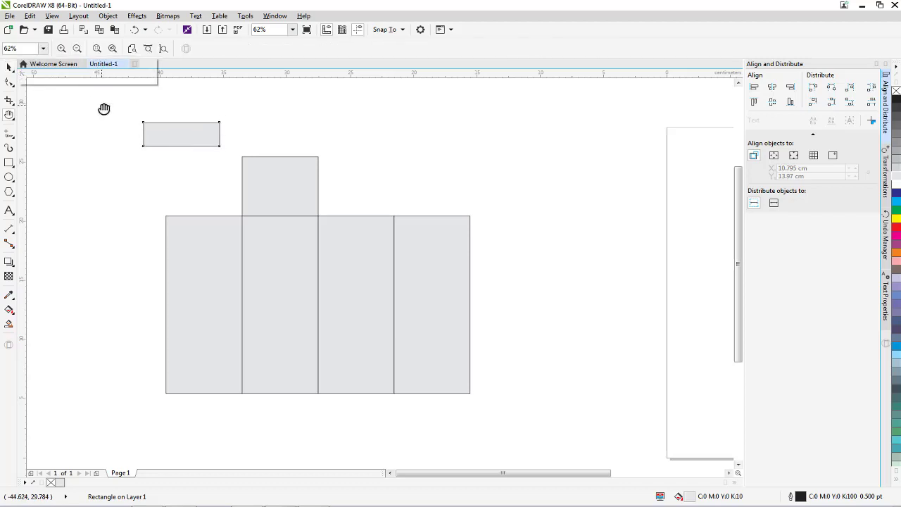
# Round both upper corners of the 2 cm high rectangle to 0.5 cm and snap it onto the lid's upper edge
pyautogui.moveTo(157, 128); pyautogui.dragTo(229, 111)
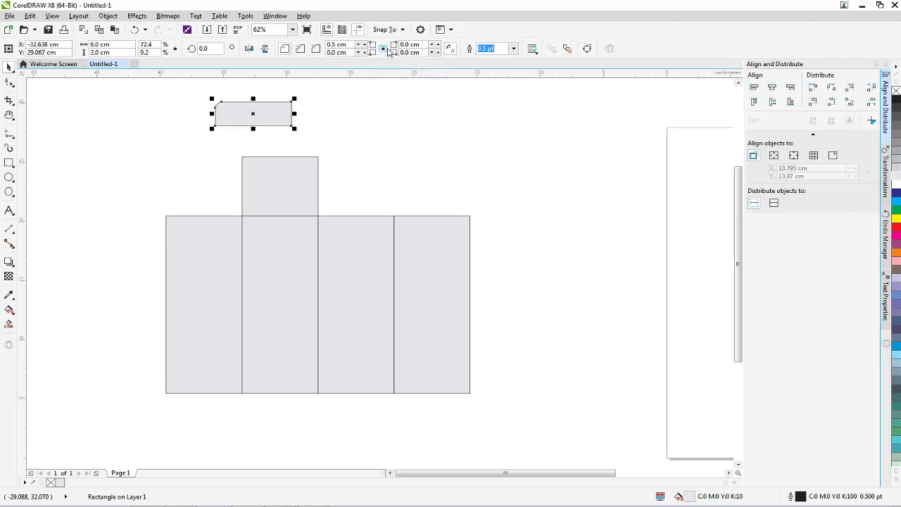
pyautogui.moveTo(424, 46); pyautogui.dragTo(376, 46)
pyautogui.write('.')
pyautogui.moveTo(293, 128); pyautogui.dragTo(321, 159)
# Copy the lid and its rounded tuck flap together to the empty area beside the fourth panel and mirror the copy vertically
pyautogui.keyDown('shift'); pyautogui.click(299, 181); pyautogui.keyUp('shift')
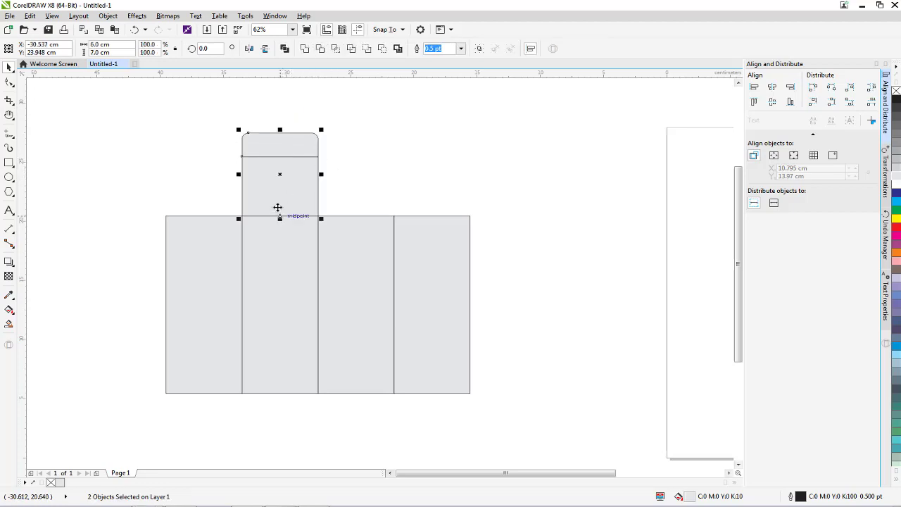
pyautogui.moveTo(277, 205); pyautogui.dragTo(538, 352)
pyautogui.click(556, 369)
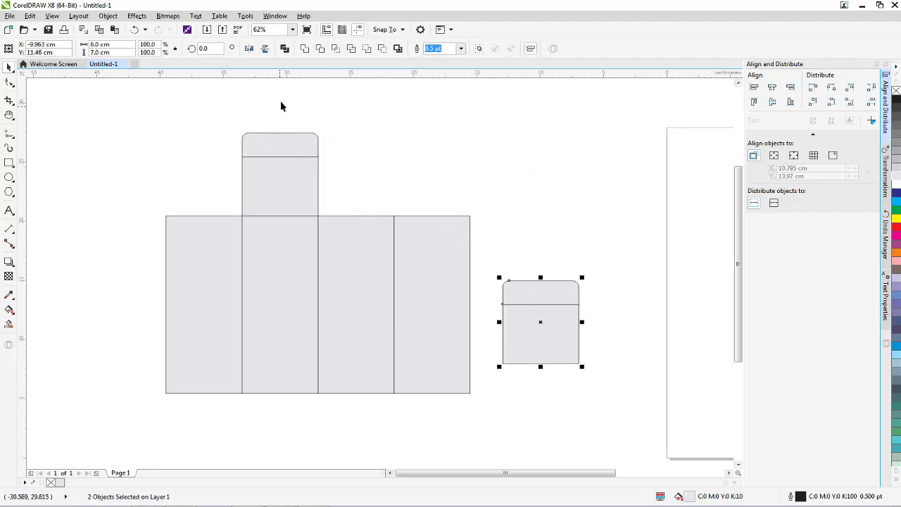
pyautogui.click(266, 49)
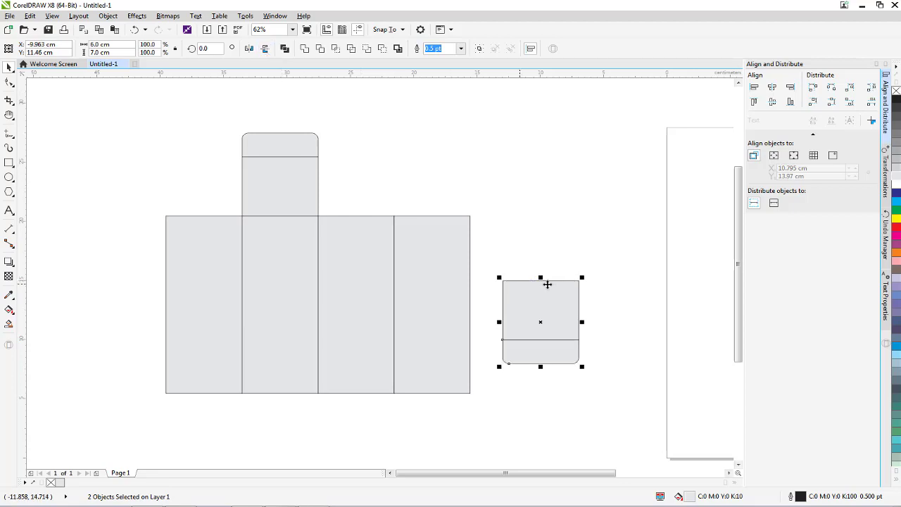
# Place a copy of the mirrored lid and tuck flap on the fourth panel's lower edge and delete the leftover pair beside the panels
pyautogui.moveTo(501, 280); pyautogui.dragTo(394, 393)
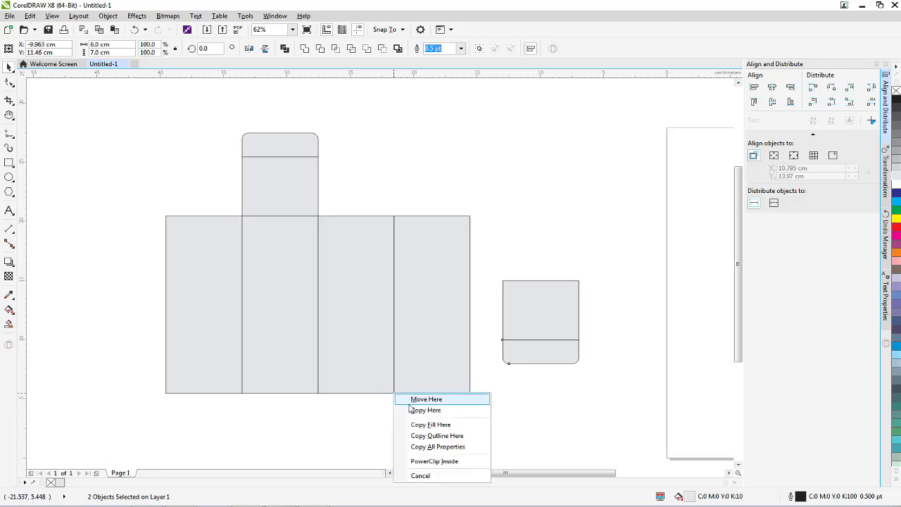
pyautogui.click(410, 410)
pyautogui.moveTo(494, 271); pyautogui.dragTo(599, 395)
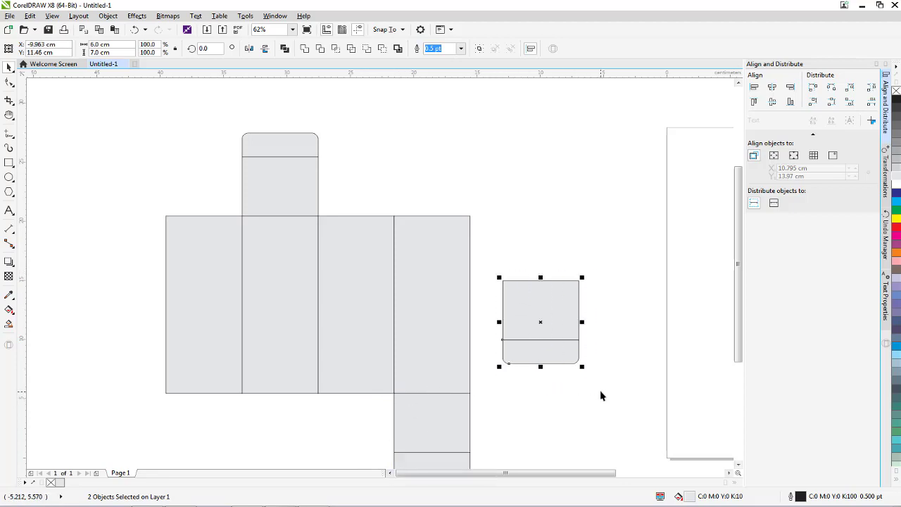
pyautogui.press('Delete')
# Copy the fourth panel to the empty area beside it and set the copy's width to 1.5 cm
pyautogui.press('F4')
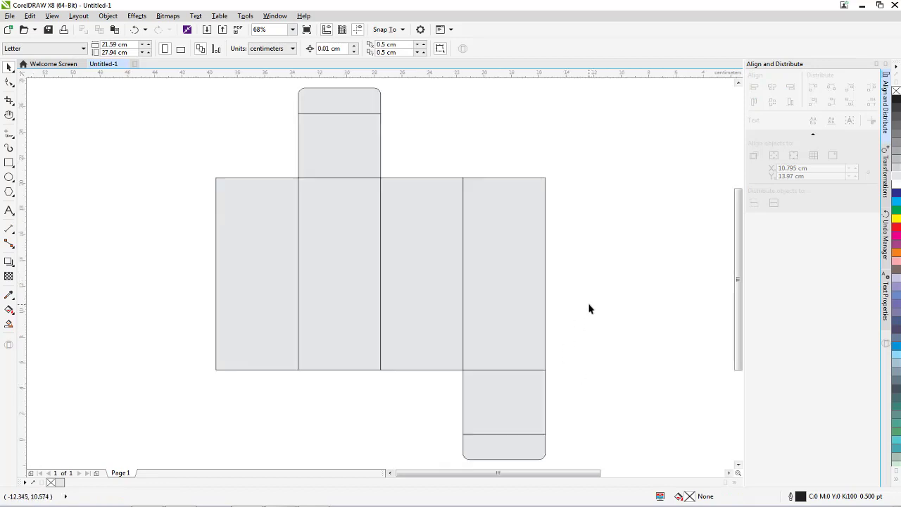
pyautogui.middleClick(587, 306)
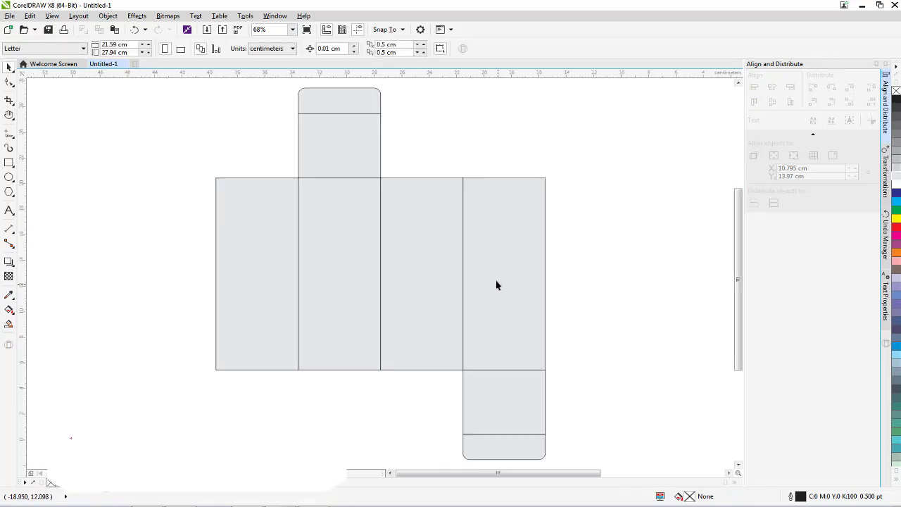
pyautogui.click(488, 263)
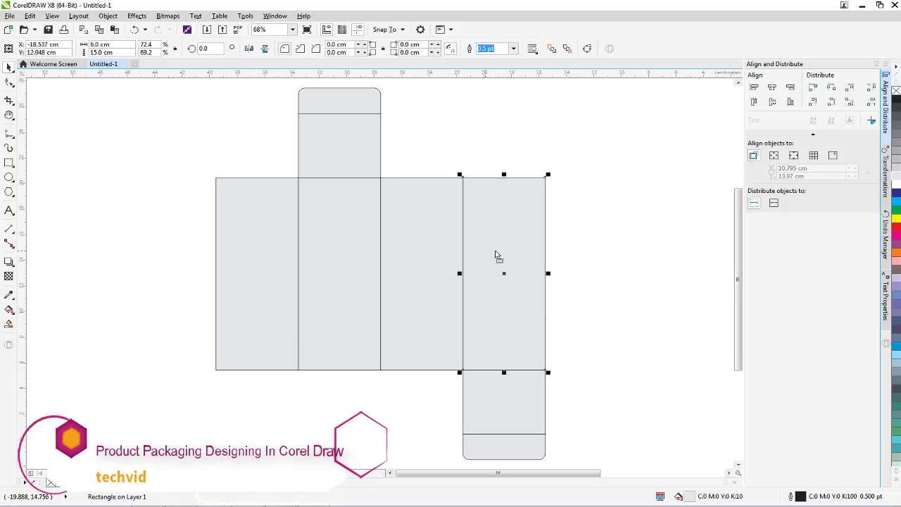
pyautogui.moveTo(497, 255); pyautogui.dragTo(595, 249)
pyautogui.click(587, 261)
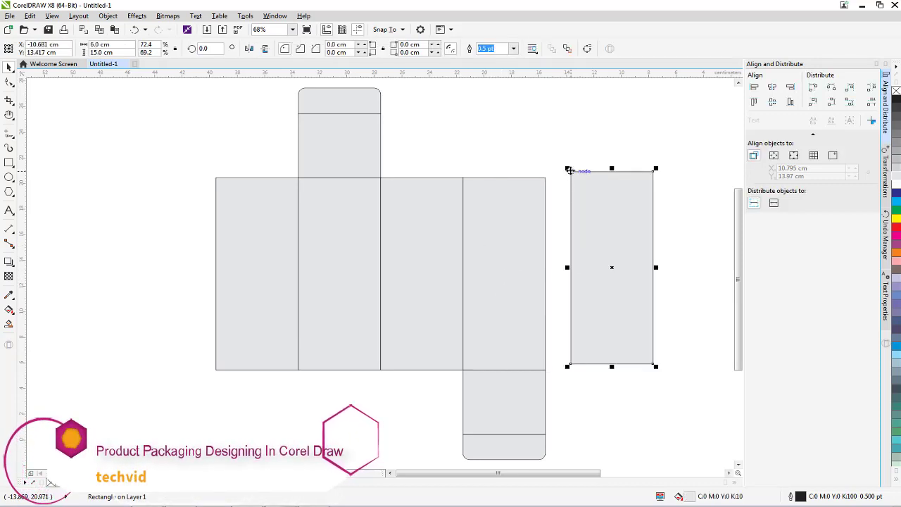
pyautogui.moveTo(572, 176); pyautogui.dragTo(556, 187)
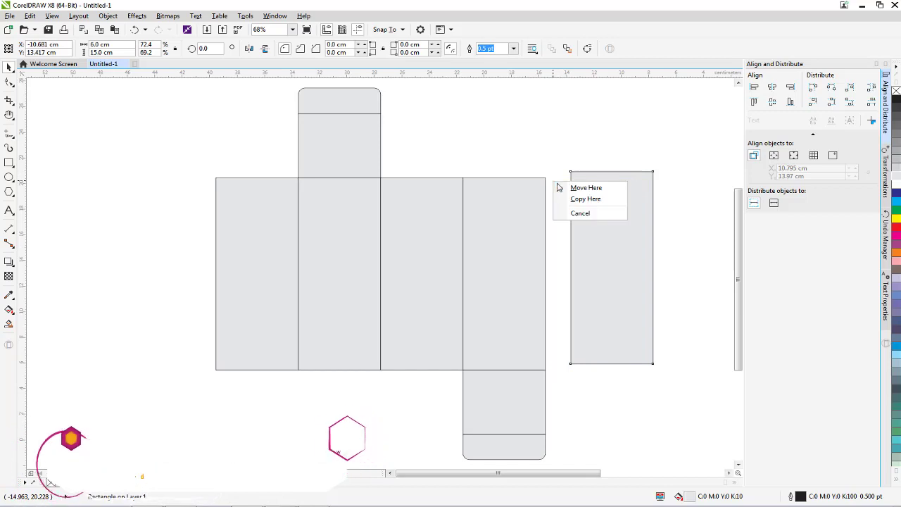
pyautogui.click(573, 187)
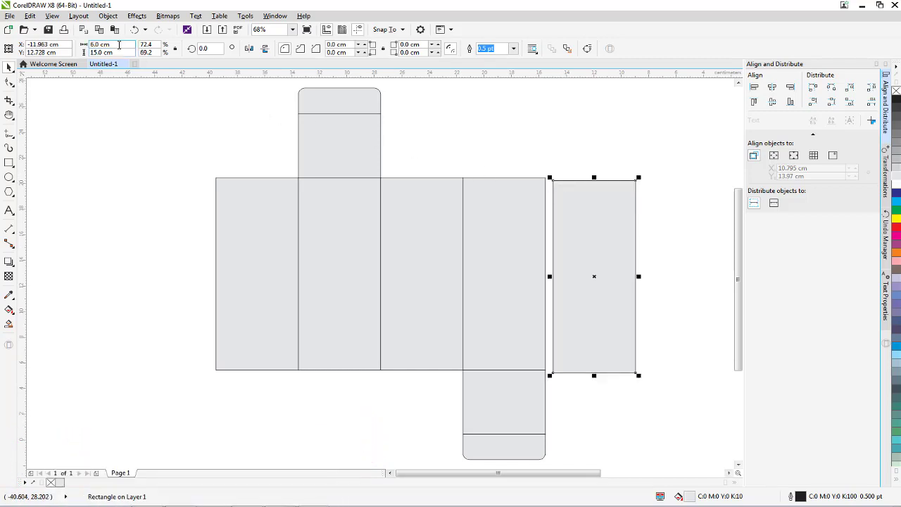
pyautogui.moveTo(119, 44); pyautogui.dragTo(81, 48)
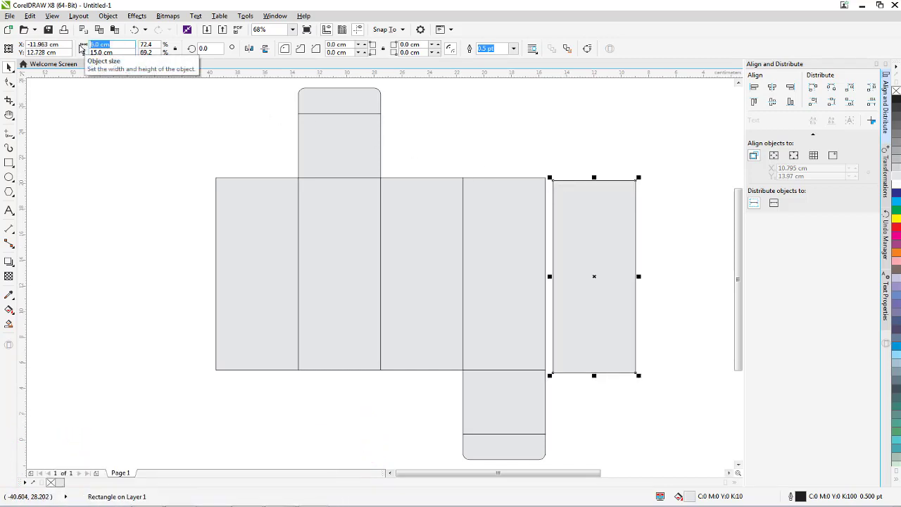
pyautogui.write('1.5')
pyautogui.press('Return')
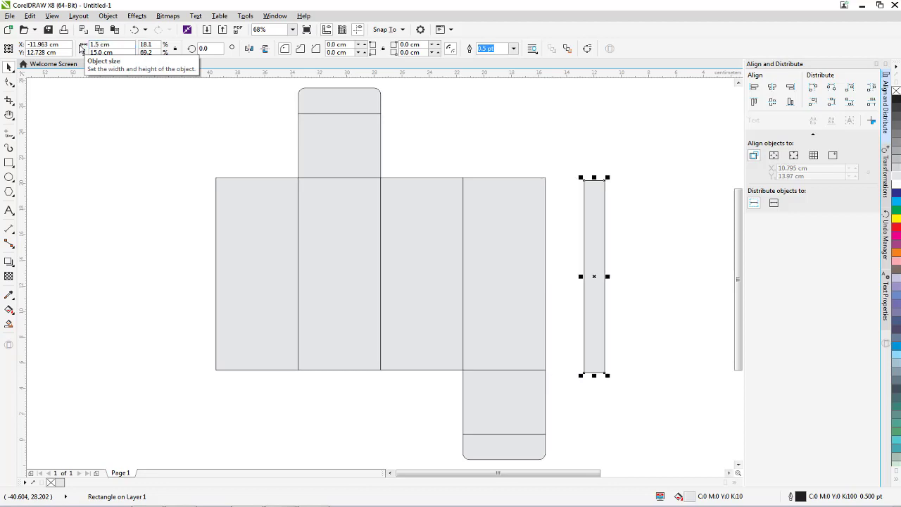
# Snap the 1.5 cm wide strip onto the fourth panel's outer edge and chamfer its two outer corners by 1.5 cm
pyautogui.moveTo(586, 182); pyautogui.dragTo(546, 178)
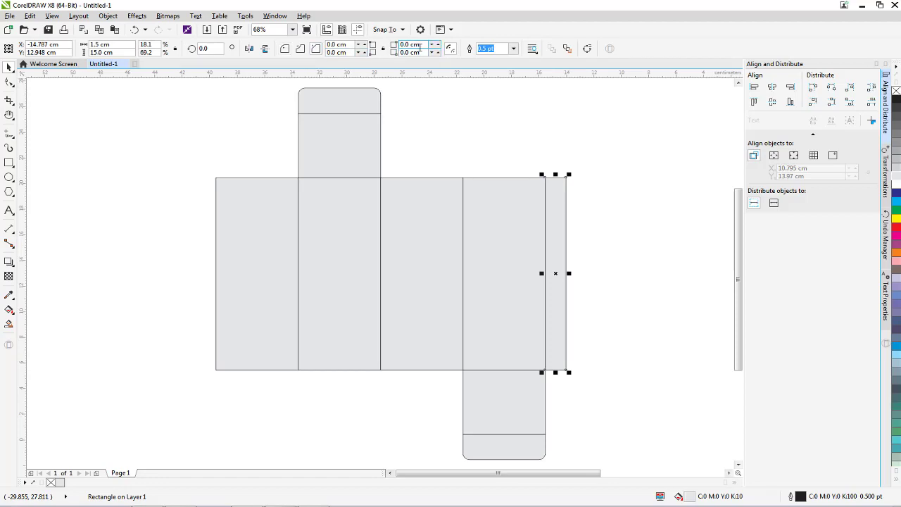
pyautogui.moveTo(420, 45); pyautogui.dragTo(366, 45)
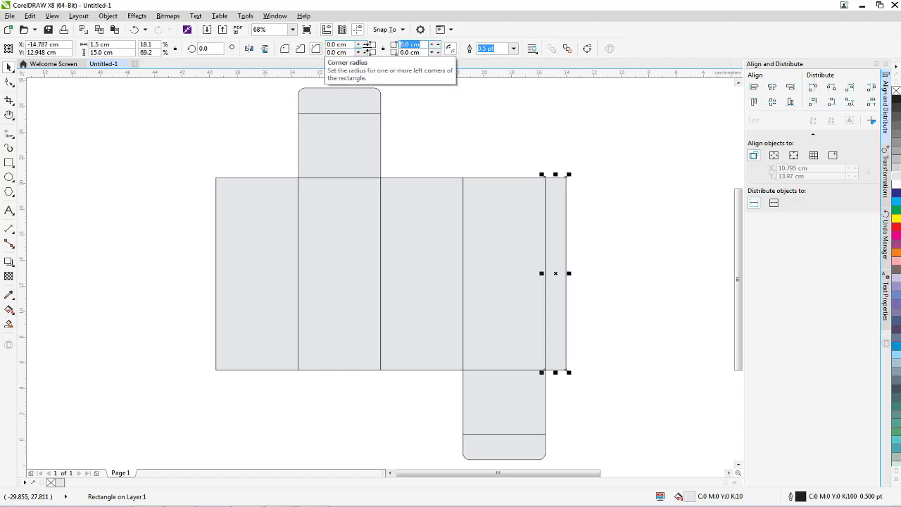
pyautogui.press('Return')
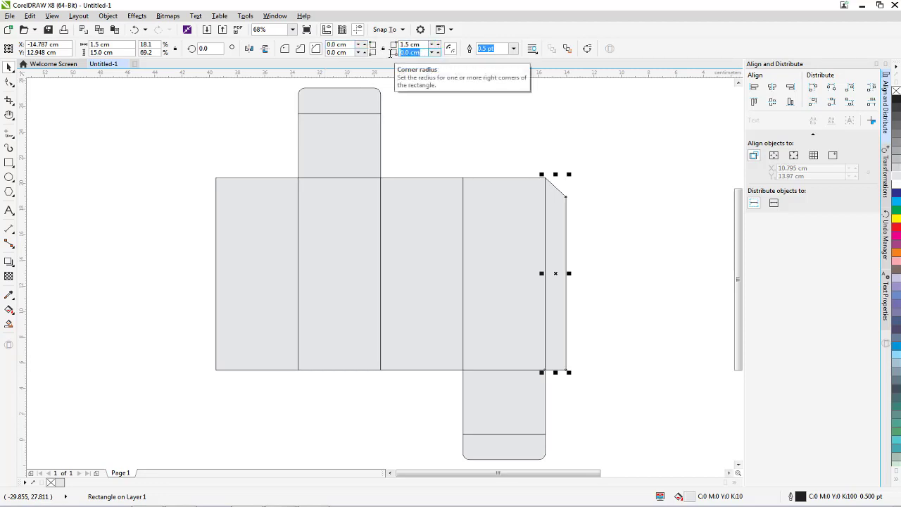
pyautogui.press('Return')
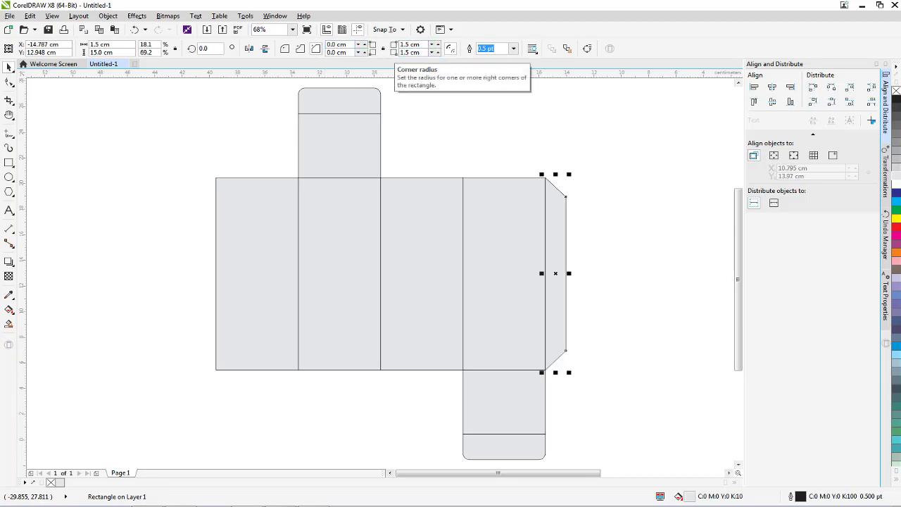
pyautogui.click(619, 257)
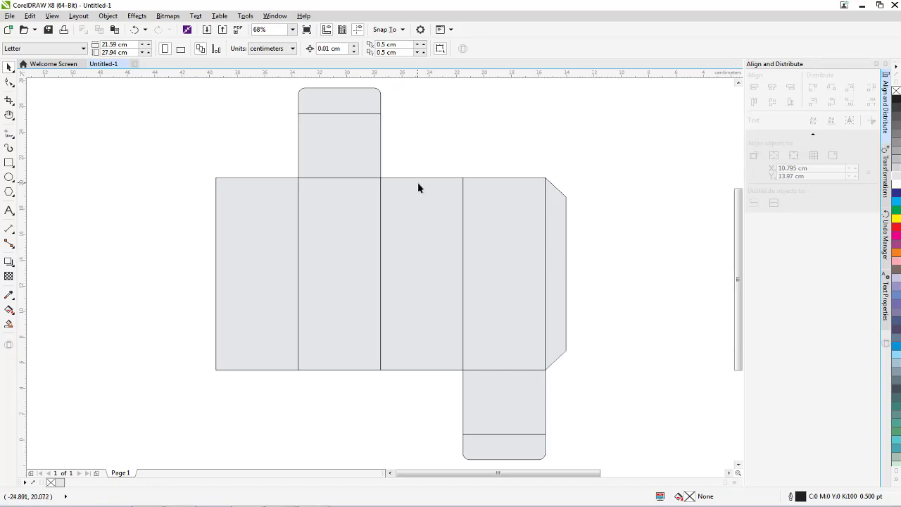
# Copy the 6 × 5 cm lid rectangle and snap the copy onto the fourth panel's upper edge
pyautogui.click(345, 138)
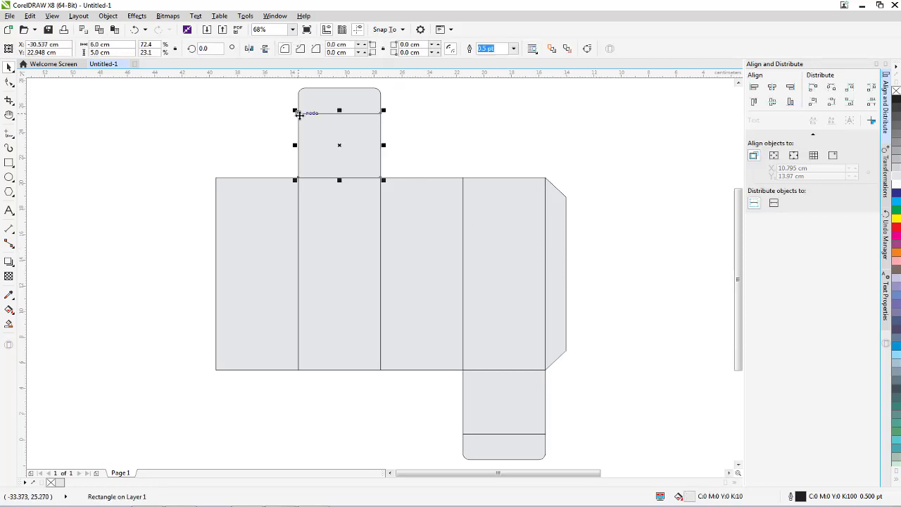
pyautogui.moveTo(298, 118); pyautogui.dragTo(479, 96)
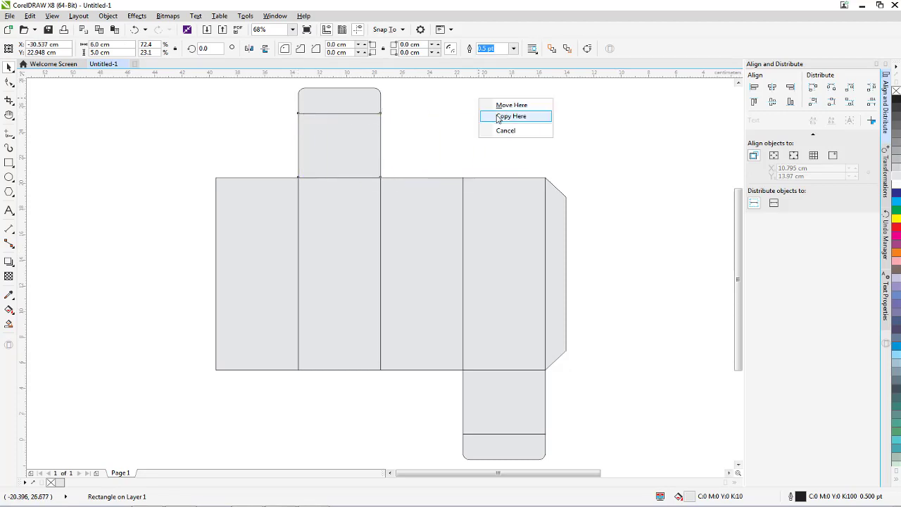
pyautogui.click(512, 117)
pyautogui.moveTo(477, 158); pyautogui.dragTo(463, 179)
pyautogui.click(451, 164)
pyautogui.click(484, 153)
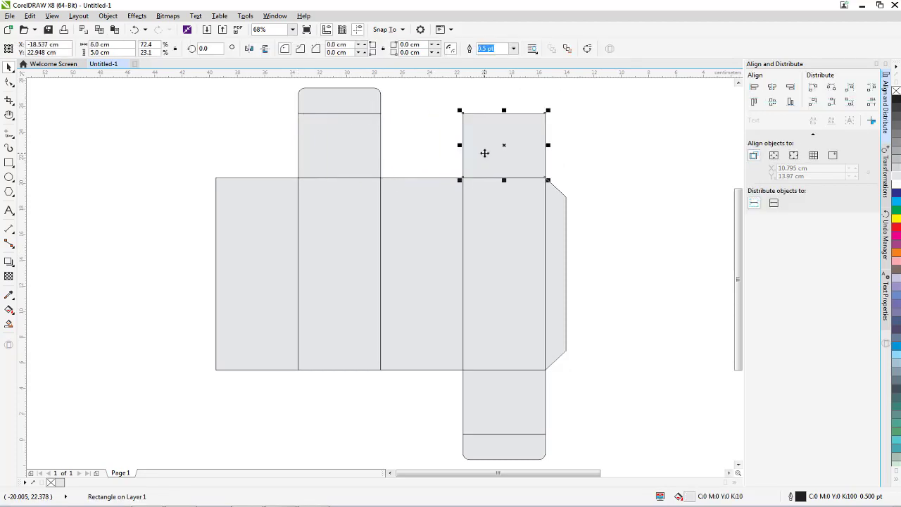
# Convert the rectangle above the fourth panel to curves and add two nodes on the lower half of its outer edge
pyautogui.rightClick(526, 118)
pyautogui.click(573, 151)
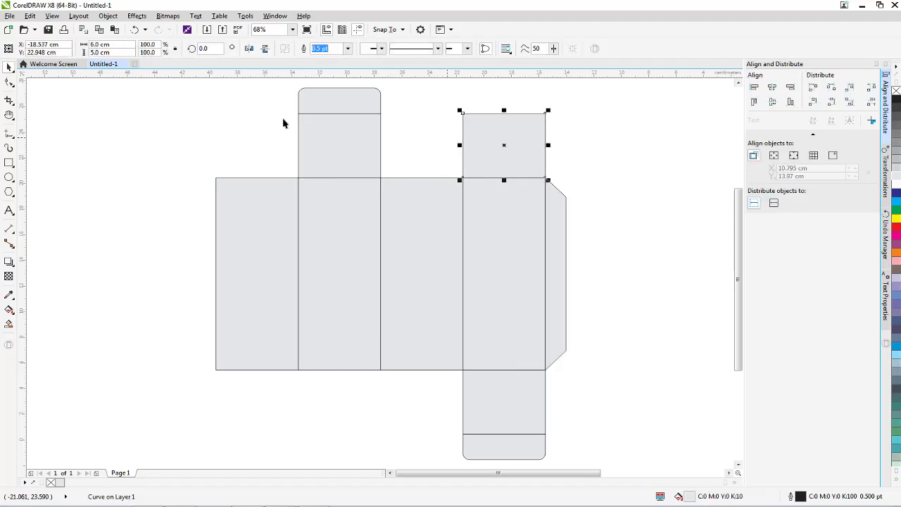
pyautogui.click(12, 82)
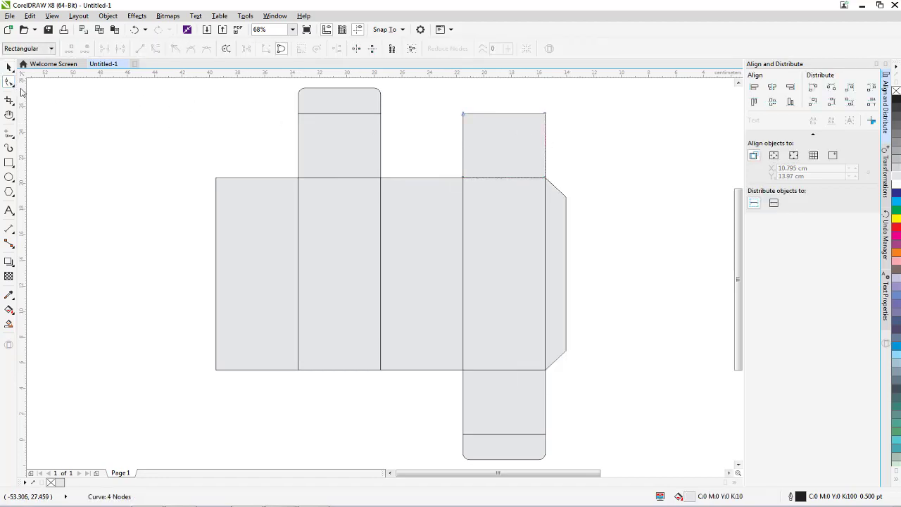
pyautogui.doubleClick(545, 162)
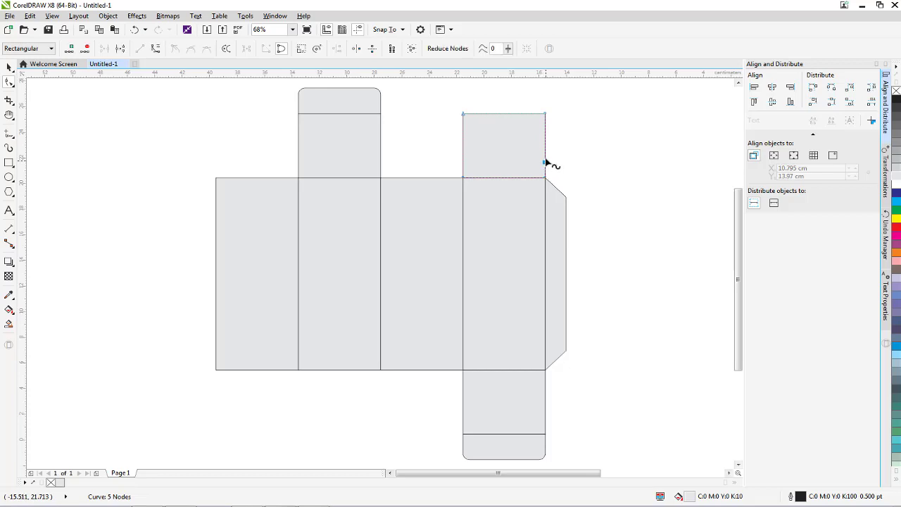
pyautogui.doubleClick(545, 150)
# Shift the flap's outer top corner inward, then shift it together with the upper added node to taper the outer edge
pyautogui.moveTo(545, 114); pyautogui.dragTo(541, 114)
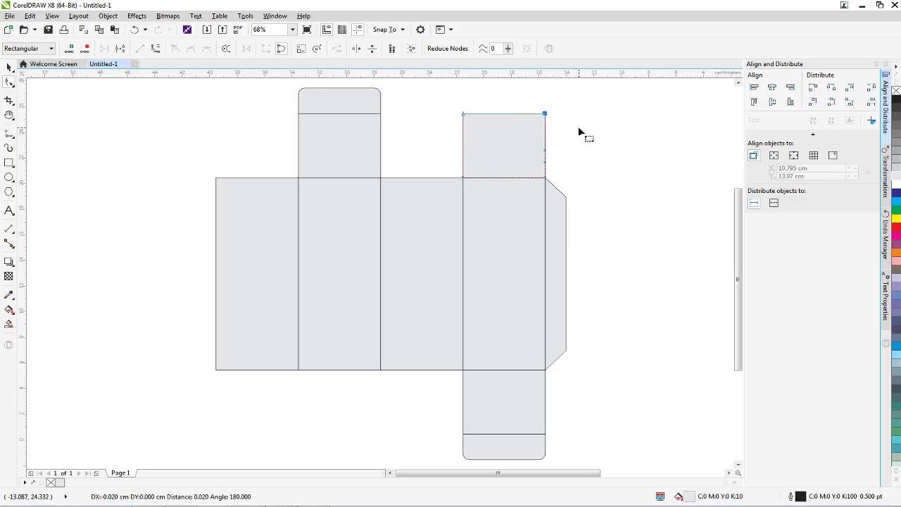
pyautogui.press('Left')
pyautogui.press('Left')
pyautogui.press('Left')
pyautogui.press('Left')
pyautogui.press('Left')
pyautogui.press('Left')
pyautogui.press('Left')
pyautogui.press('Left')
pyautogui.press('Left')
pyautogui.press('Left')
pyautogui.press('Left')
pyautogui.press('Left')
pyautogui.press('Left')
pyautogui.press('Left')
pyautogui.press('Left')
pyautogui.press('Left')
pyautogui.press('Left')
pyautogui.press('Left')
pyautogui.press('Left')
pyautogui.press('Left')
pyautogui.moveTo(558, 147); pyautogui.dragTo(533, 157)
pyautogui.press('Left')
pyautogui.press('Left')
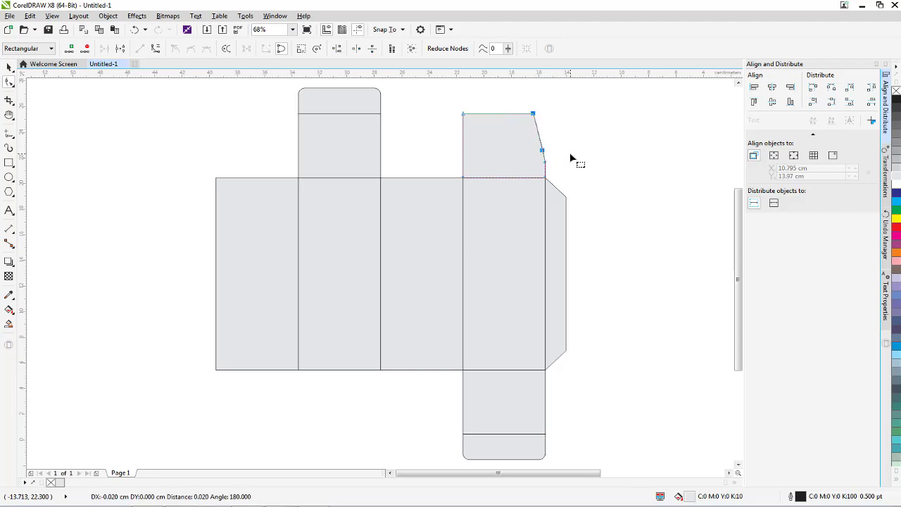
pyautogui.moveTo(545, 117); pyautogui.dragTo(557, 130)
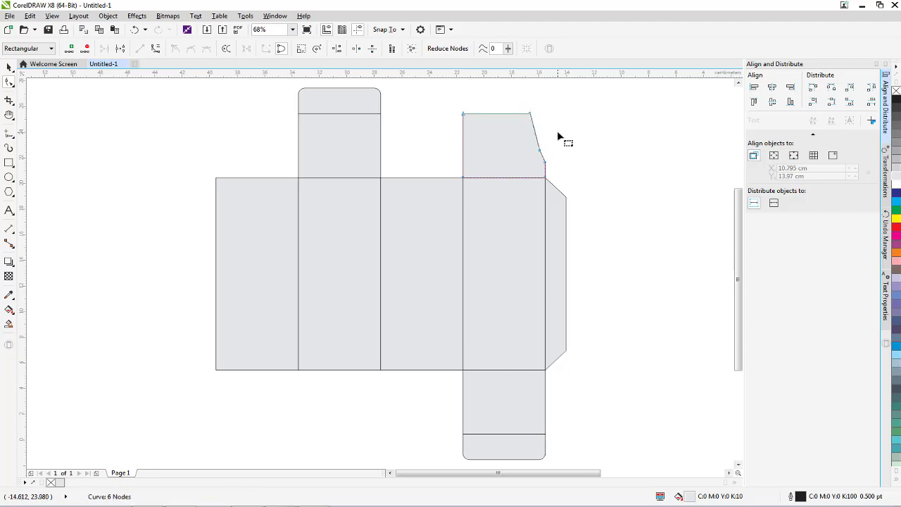
# Add a node on the flap's opposite edge and shift that side's top corner inward to taper it as well
pyautogui.doubleClick(463, 161)
pyautogui.press('Right')
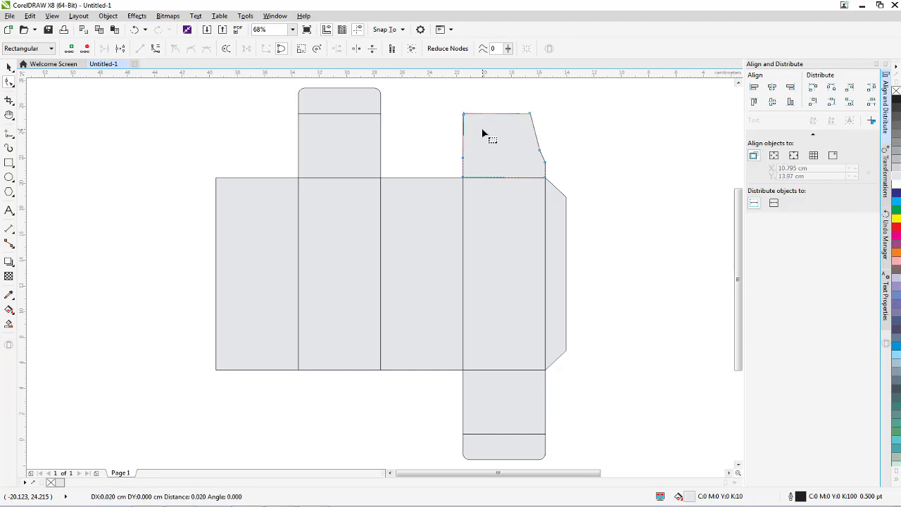
pyautogui.moveTo(482, 127); pyautogui.dragTo(482, 127)
pyautogui.press('space')
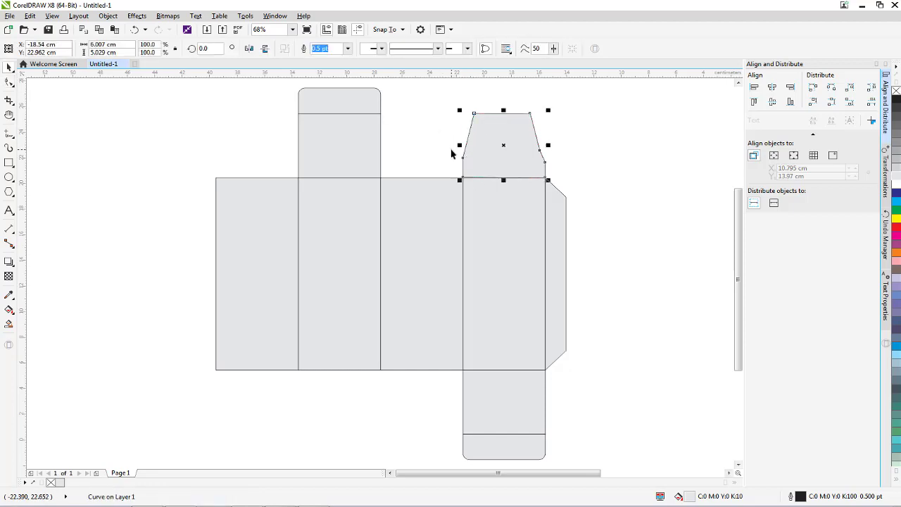
pyautogui.press('Escape')
# Copy the tapered flap and snap the copy onto the first panel's upper edge
pyautogui.click(542, 175)
pyautogui.moveTo(542, 175); pyautogui.dragTo(297, 176)
pyautogui.click(324, 195)
pyautogui.click(179, 155)
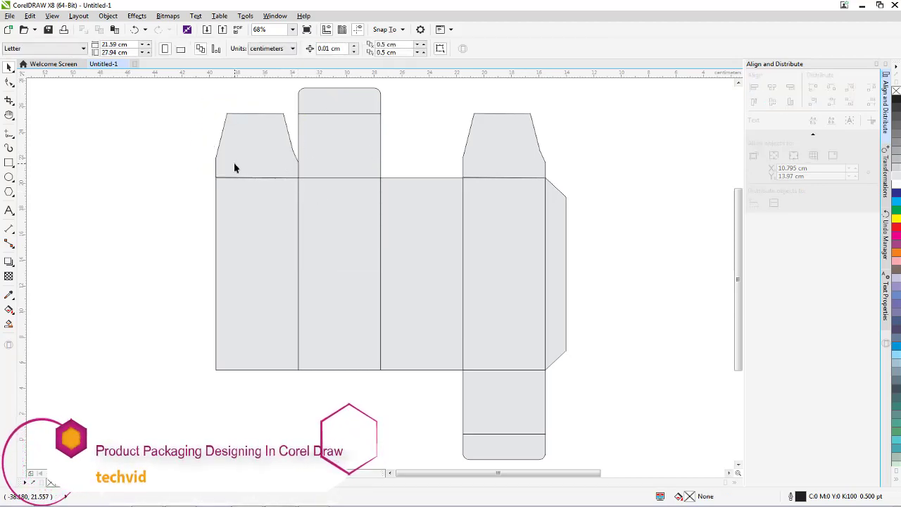
# Copy both tapered flaps, mirror the copies vertically and snap them onto the lower edges of the first and fourth panels
pyautogui.click(233, 164)
pyautogui.click(9, 83)
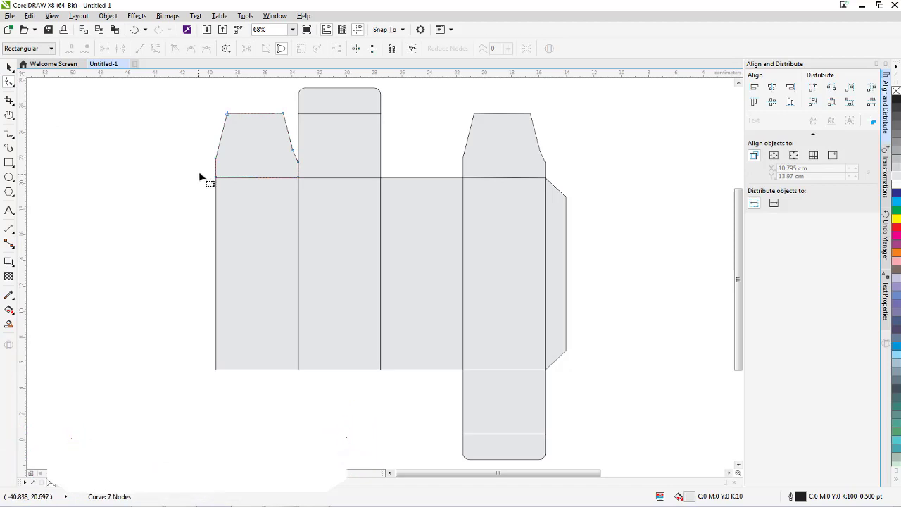
pyautogui.press('space')
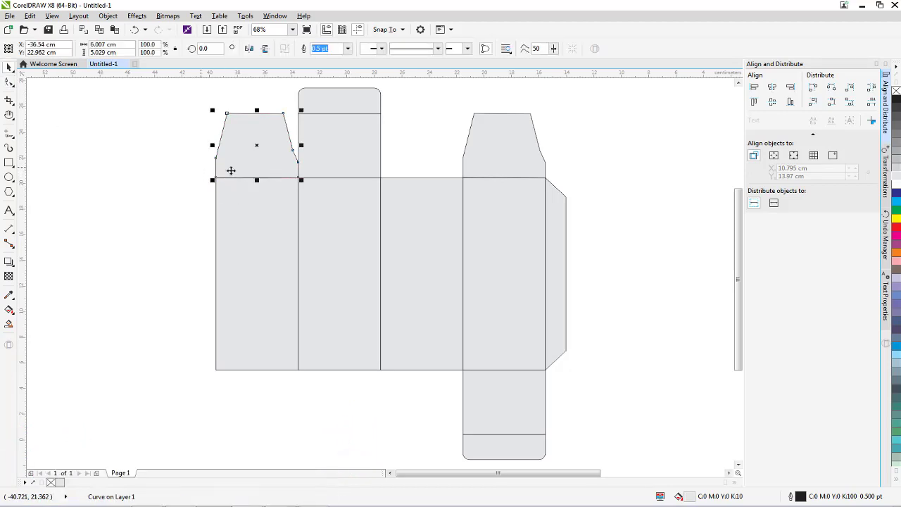
pyautogui.keyDown('shift'); pyautogui.click(497, 156); pyautogui.keyUp('shift')
pyautogui.moveTo(240, 134); pyautogui.dragTo(126, 324)
pyautogui.click(157, 342)
pyautogui.click(265, 48)
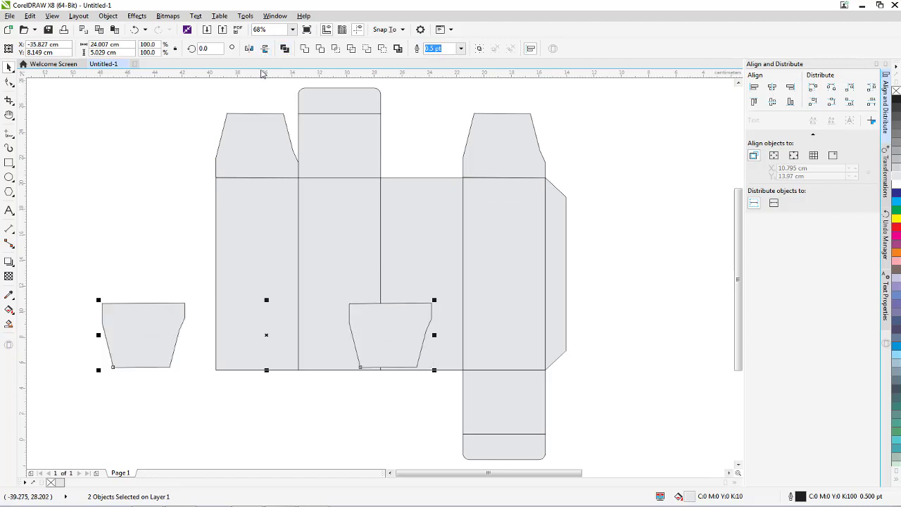
pyautogui.moveTo(102, 303); pyautogui.dragTo(219, 377)
pyautogui.click(187, 370)
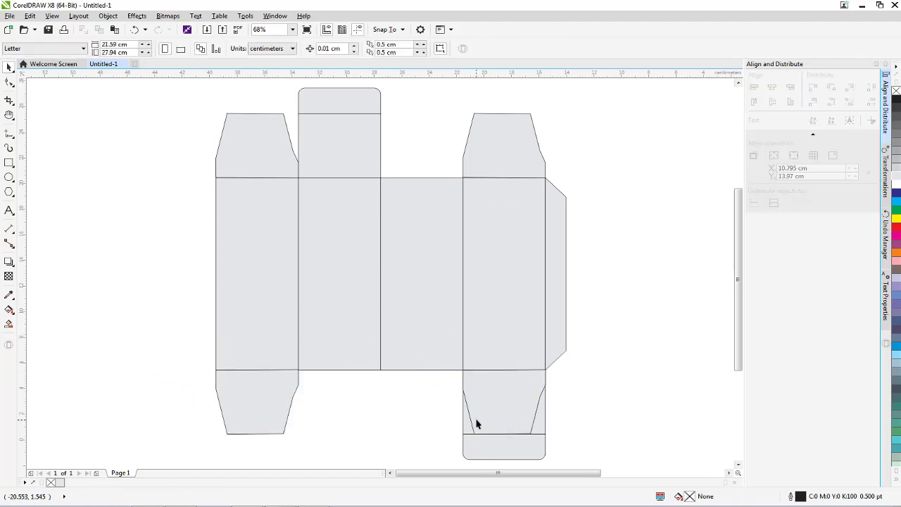
# Move the mirrored flap from the fourth panel's lower lid and snap it onto the third panel's lower edge
pyautogui.moveTo(476, 424); pyautogui.dragTo(366, 442)
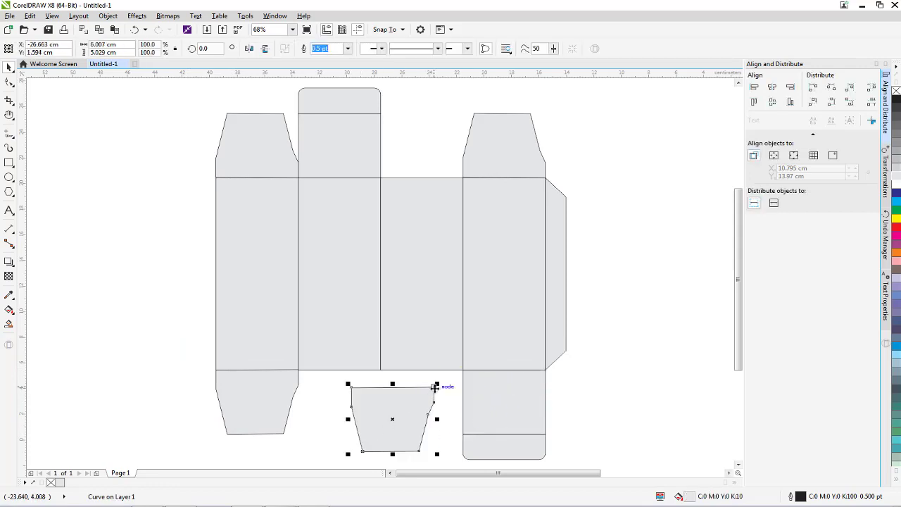
pyautogui.moveTo(435, 386); pyautogui.dragTo(463, 369)
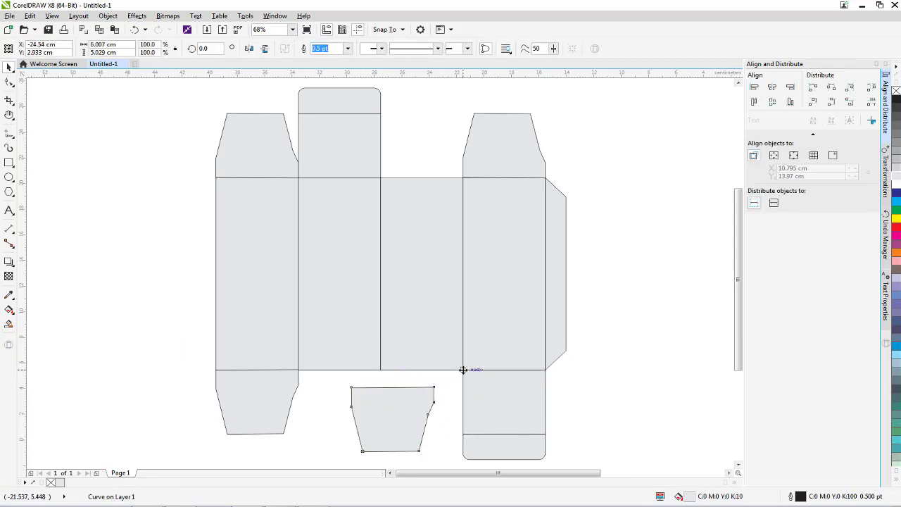
pyautogui.click(574, 383)
pyautogui.scroll(2, 448, 365)
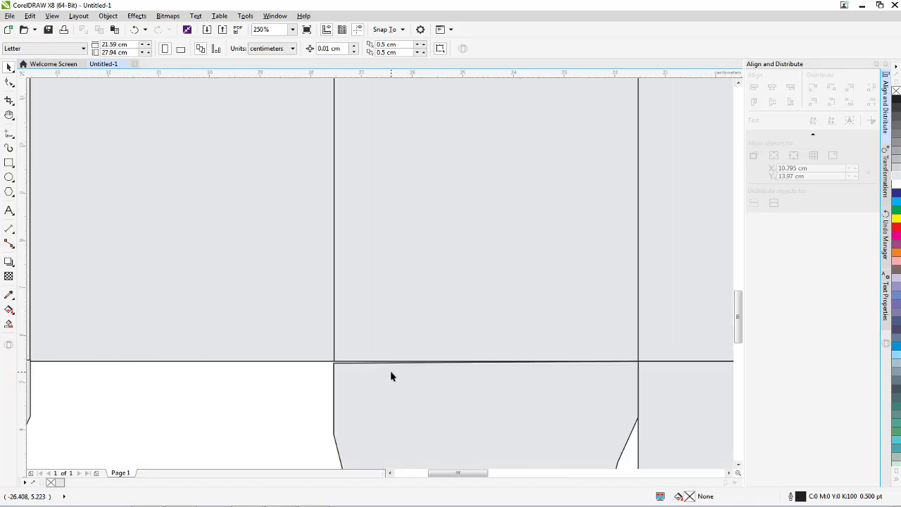
pyautogui.scroll(-4, 389, 371)
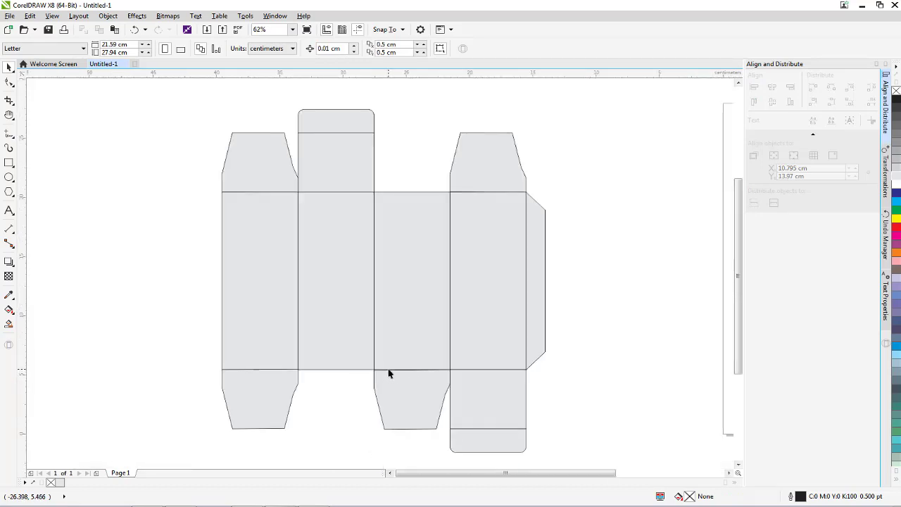
# Fill the two rounded tuck flaps with 30% Black
pyautogui.press('h')
pyautogui.moveTo(410, 342); pyautogui.dragTo(400, 330)
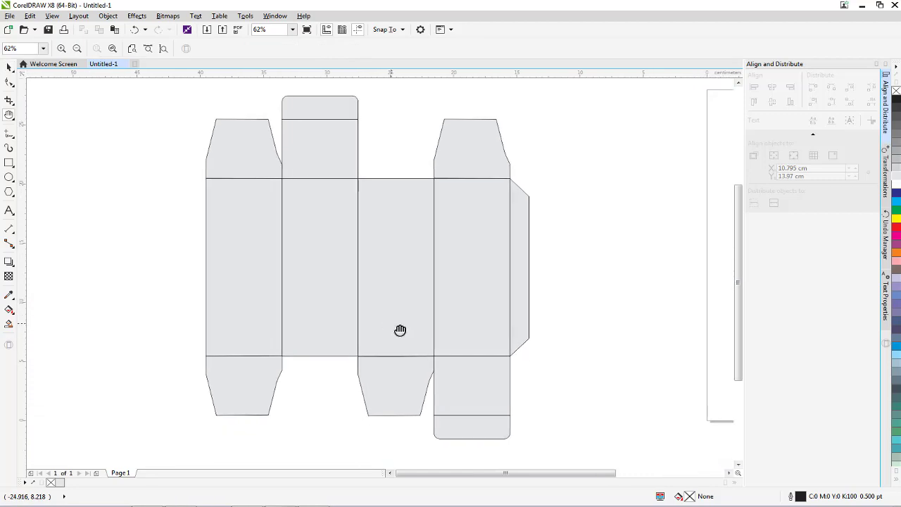
pyautogui.press('space')
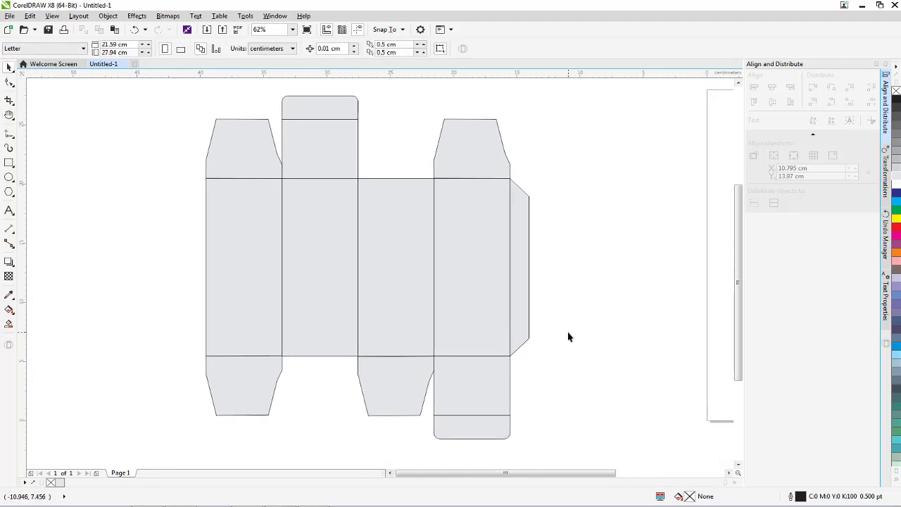
pyautogui.click(356, 112)
pyautogui.keyDown('shift'); pyautogui.click(466, 425); pyautogui.keyUp('shift')
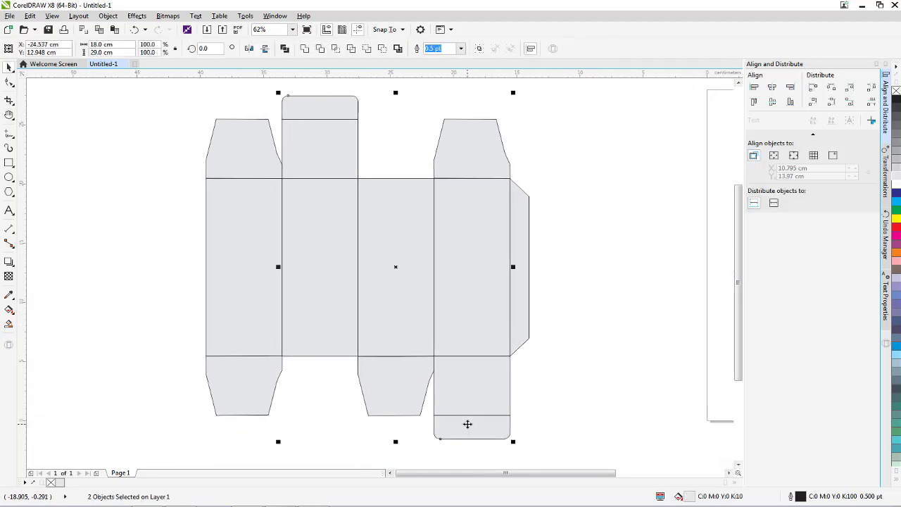
pyautogui.click(896, 164)
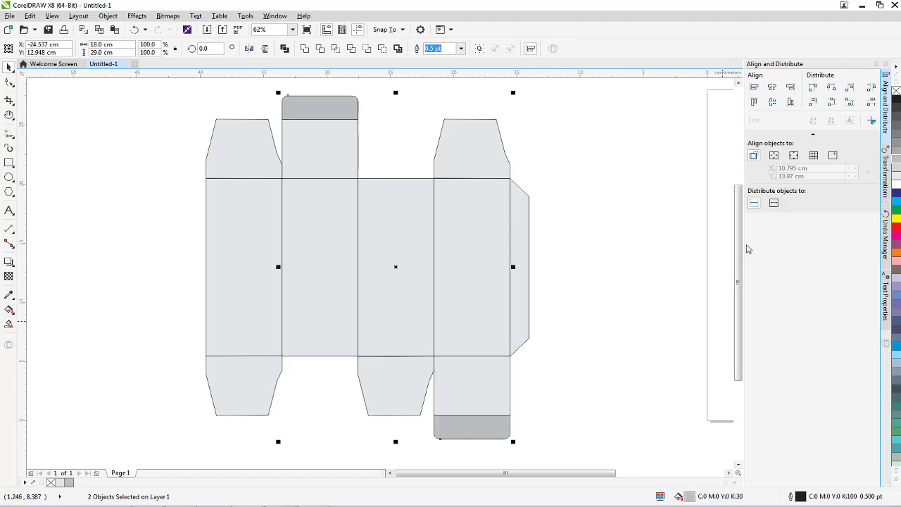
pyautogui.click(608, 326)
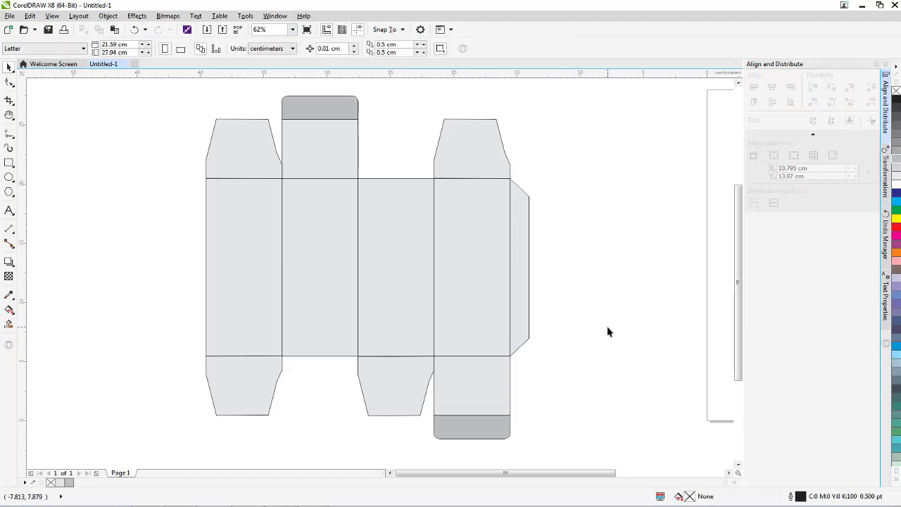
# Fill all four tapered flaps with 30% Black
pyautogui.click(406, 368)
pyautogui.keyDown('shift'); pyautogui.click(262, 370); pyautogui.keyUp('shift')
pyautogui.keyDown('shift'); pyautogui.click(248, 151); pyautogui.keyUp('shift')
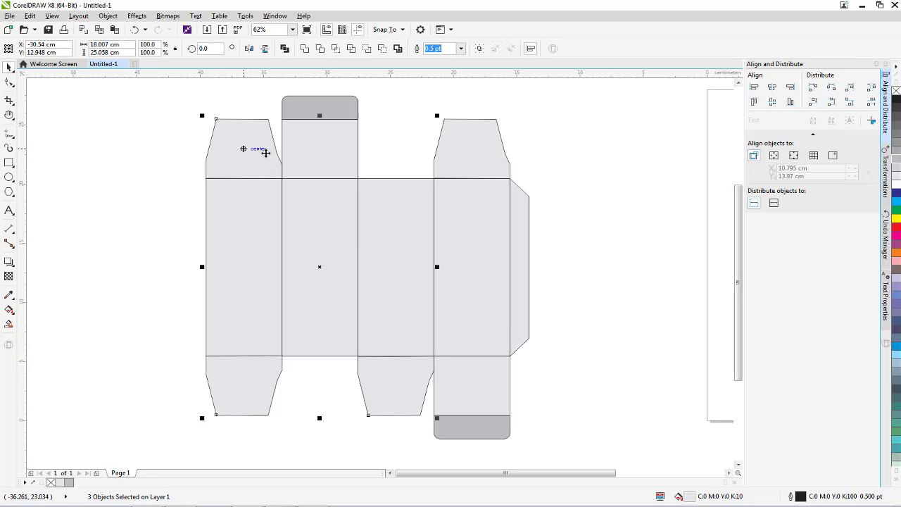
pyautogui.keyDown('shift'); pyautogui.click(447, 151); pyautogui.keyUp('shift')
pyautogui.click(892, 162)
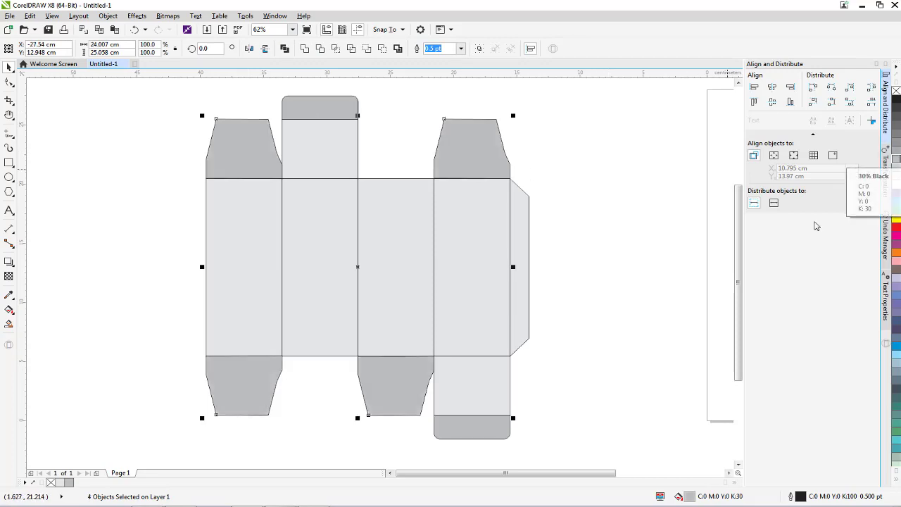
pyautogui.click(570, 268)
# Fill the chamfered glue flap on the fourth panel's outer edge with 30% Black
pyautogui.click(534, 270)
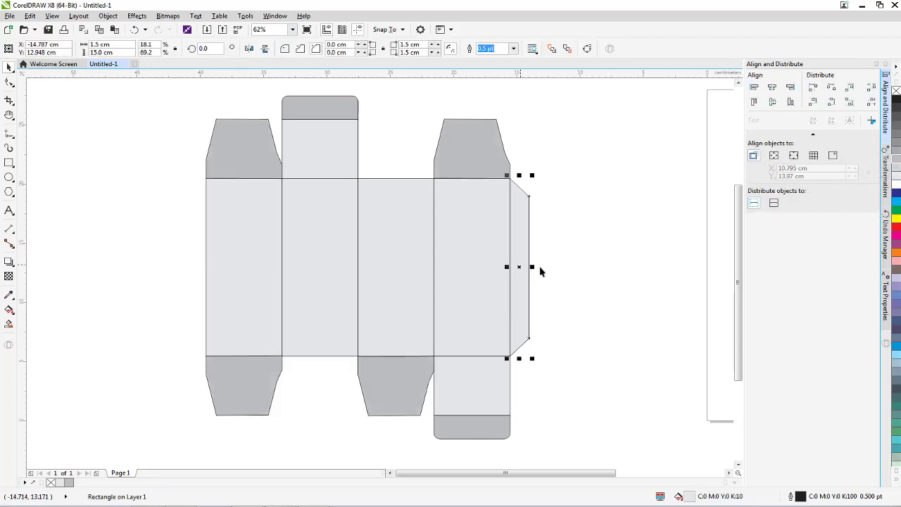
pyautogui.click(895, 163)
pyautogui.click(667, 251)
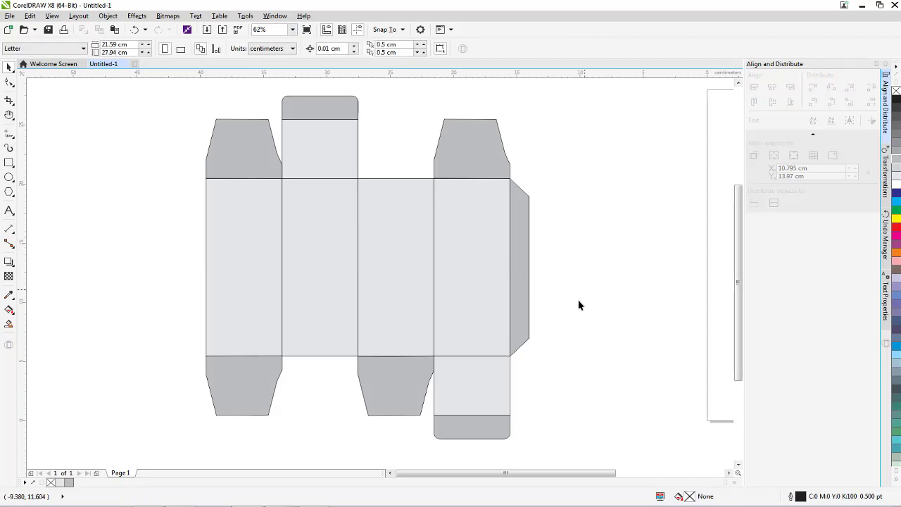
# Fill the upper lid of the second panel and the lower lid of the fourth panel with 30% Black
pyautogui.click(485, 362)
pyautogui.keyDown('shift'); pyautogui.click(330, 173); pyautogui.keyUp('shift')
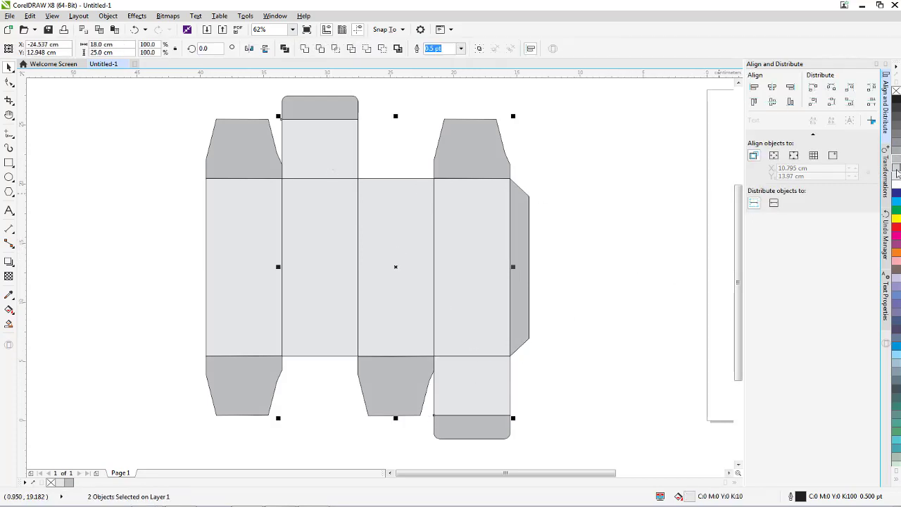
pyautogui.click(896, 163)
pyautogui.click(631, 238)
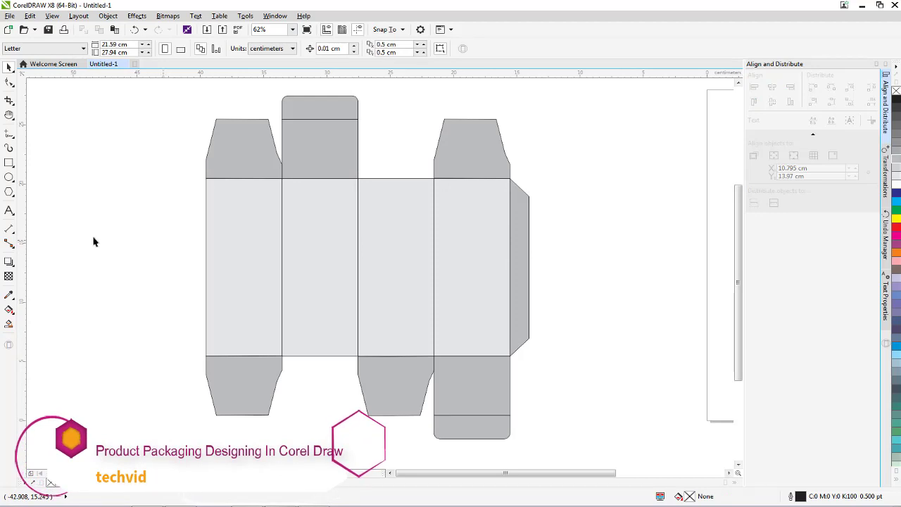
# Dimension the first panel's height, placing the dimension line outside its outer edge
pyautogui.click(9, 230)
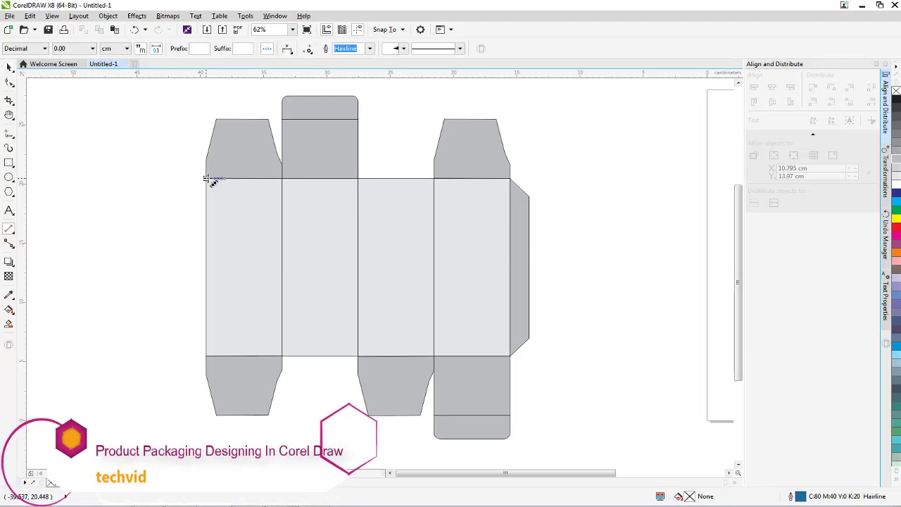
pyautogui.click(207, 178)
pyautogui.click(206, 356)
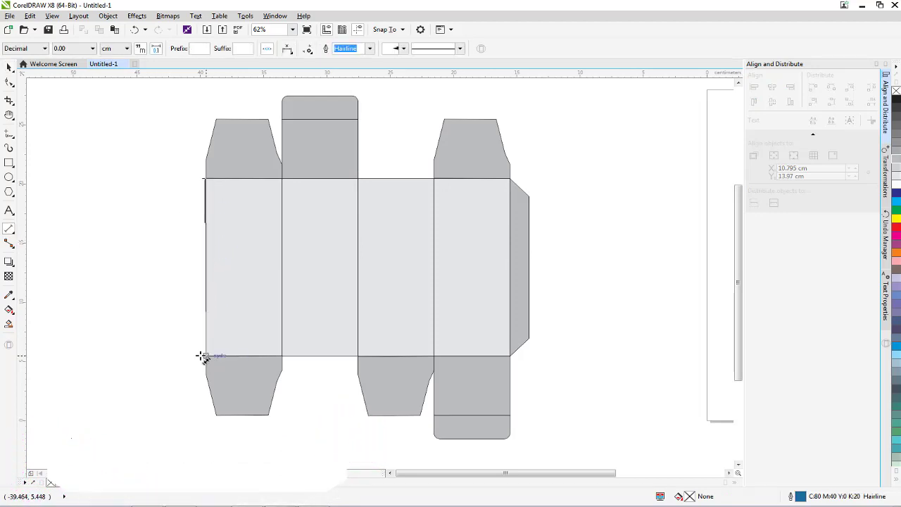
pyautogui.click(190, 346)
pyautogui.press('space')
pyautogui.click(122, 268)
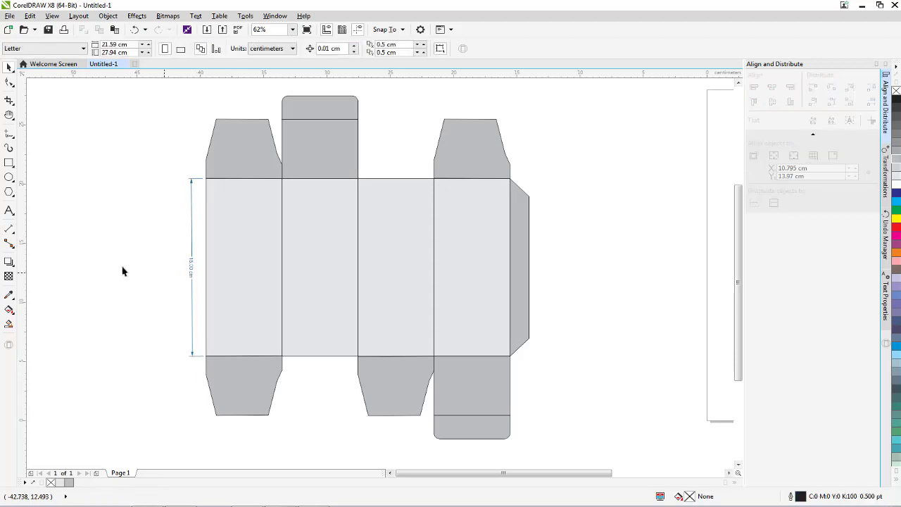
# Dimension the first panel's width with a horizontal dimension line across the panel
pyautogui.click(10, 233)
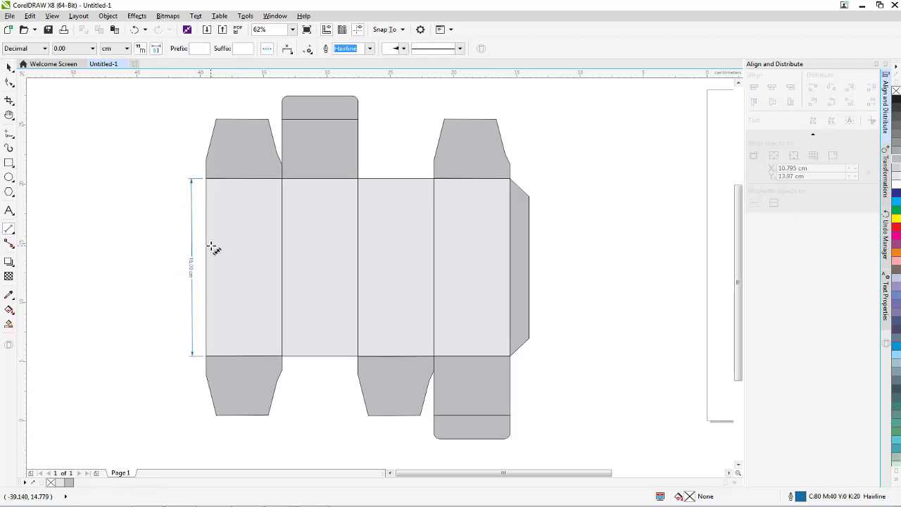
pyautogui.moveTo(206, 246)
pyautogui.mouseDown()
pyautogui.moveTo(286, 249)
pyautogui.moveTo(280, 238)
pyautogui.mouseUp()
pyautogui.click(281, 238)
pyautogui.press('space')
pyautogui.click(158, 226)
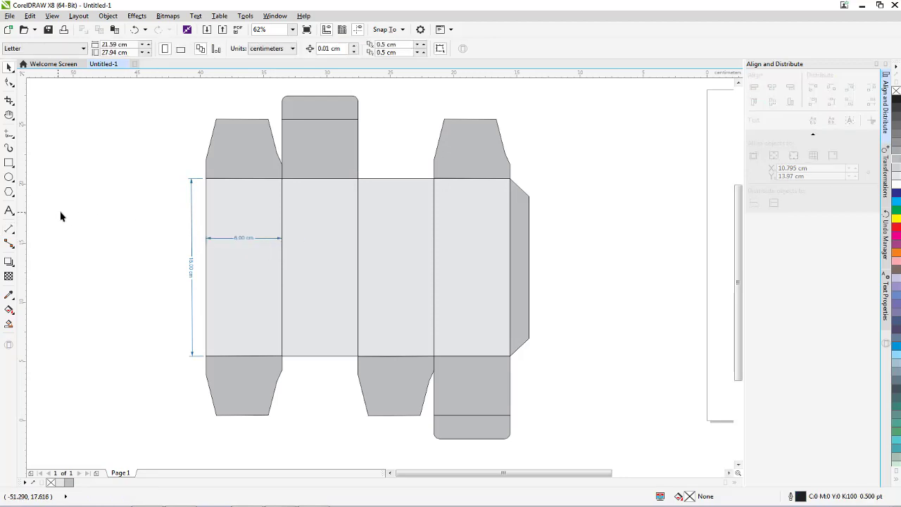
# Dimension the height of the second panel's upper lid, placing the dimension line just beside the lid
pyautogui.click(9, 228)
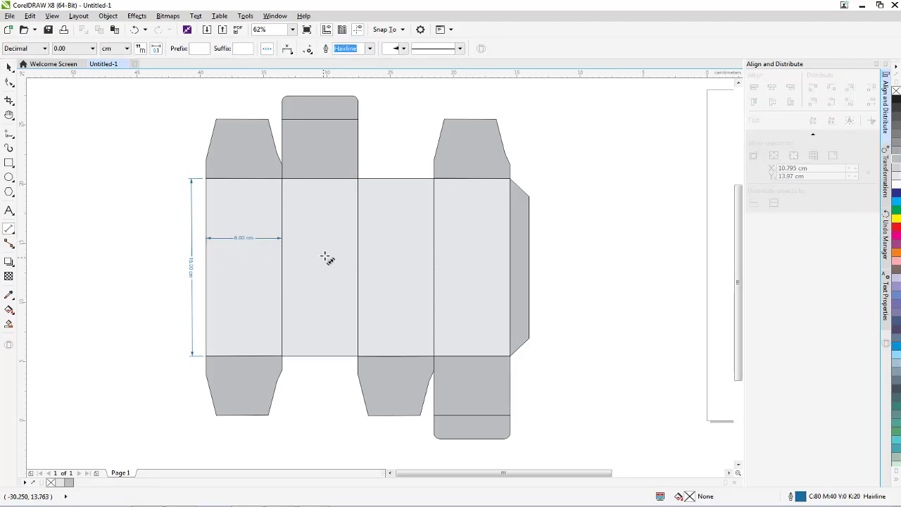
pyautogui.moveTo(358, 119); pyautogui.dragTo(358, 178)
pyautogui.click(366, 173)
pyautogui.press('space')
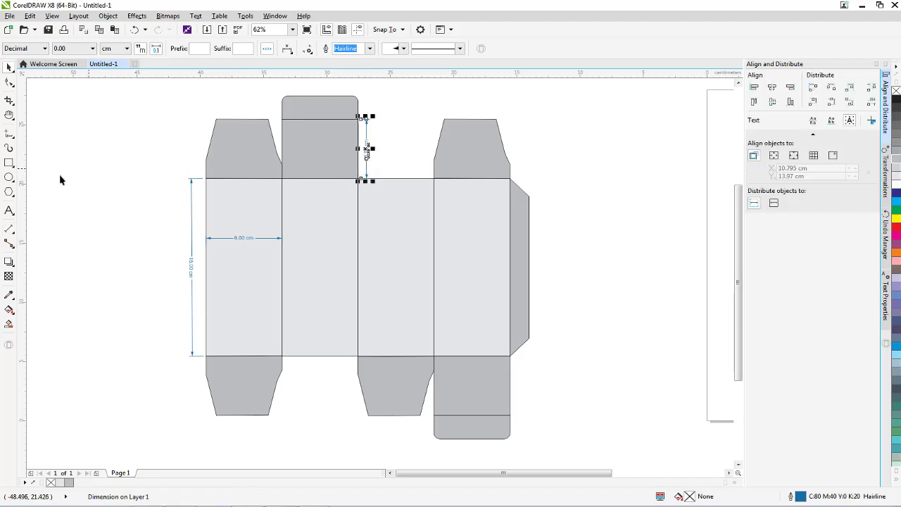
# Dimension the width of the second panel's upper lid, placing the dimension line inside the lid just below its upper fold line
pyautogui.click(9, 228)
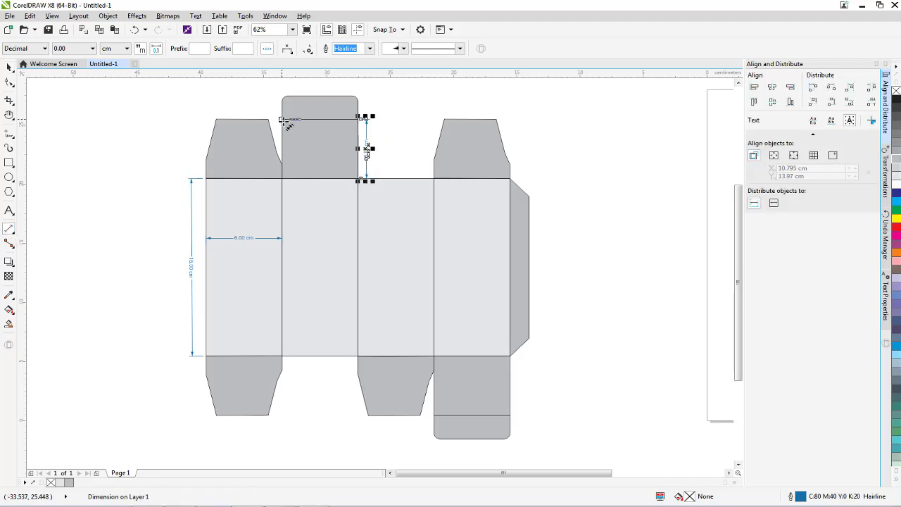
pyautogui.moveTo(301, 118); pyautogui.dragTo(358, 120)
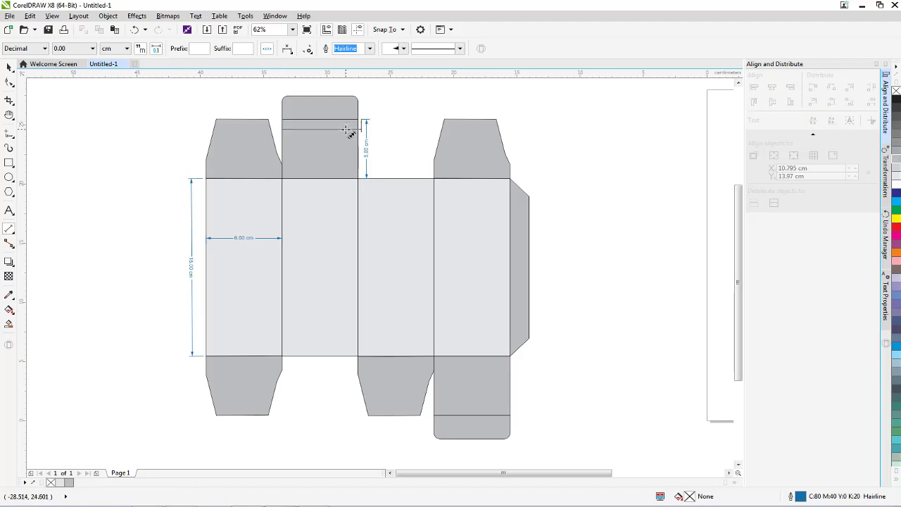
pyautogui.press('Escape')
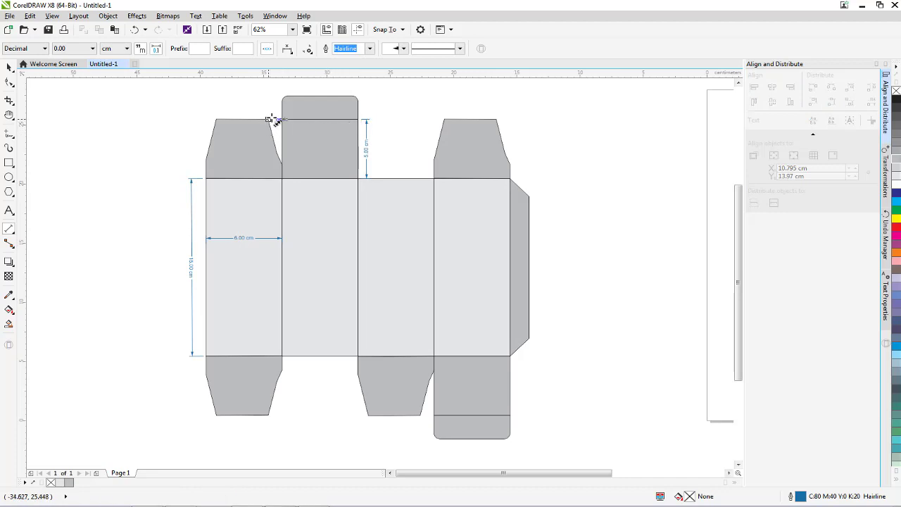
pyautogui.moveTo(284, 121); pyautogui.dragTo(357, 120)
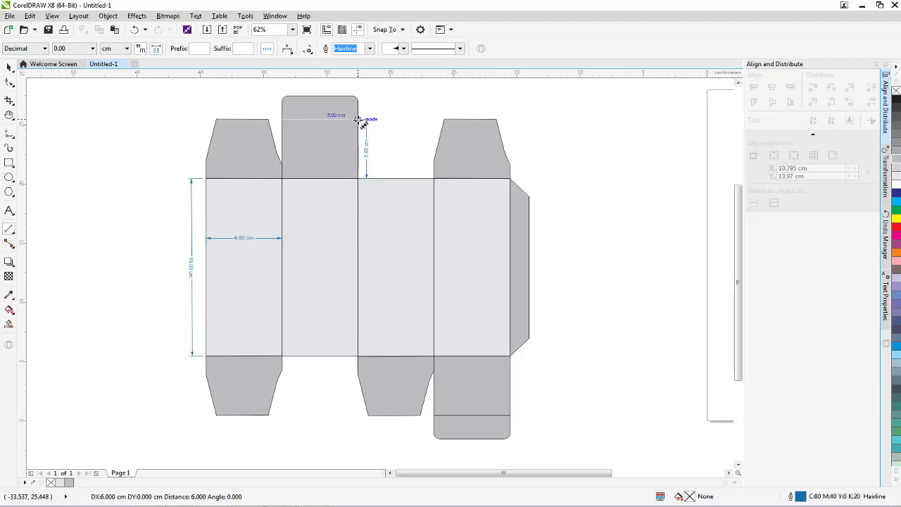
pyautogui.click(359, 128)
pyautogui.press('space')
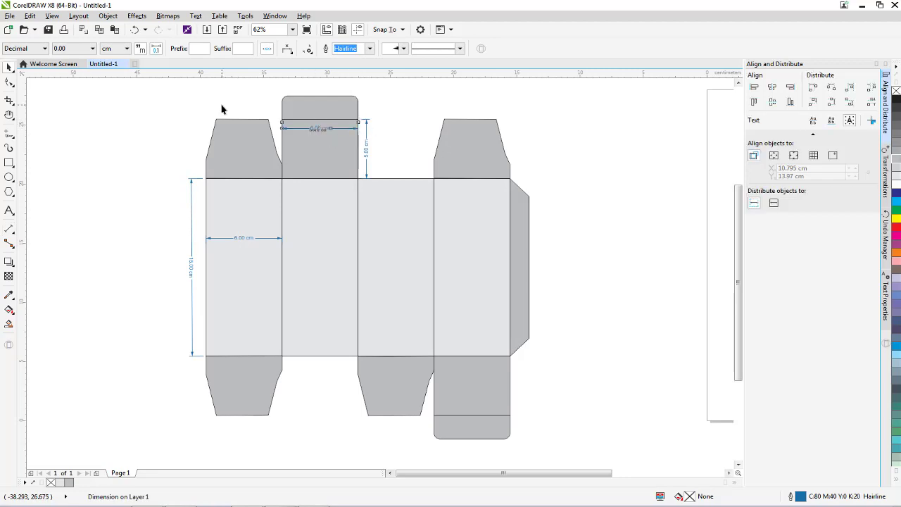
pyautogui.click(220, 108)
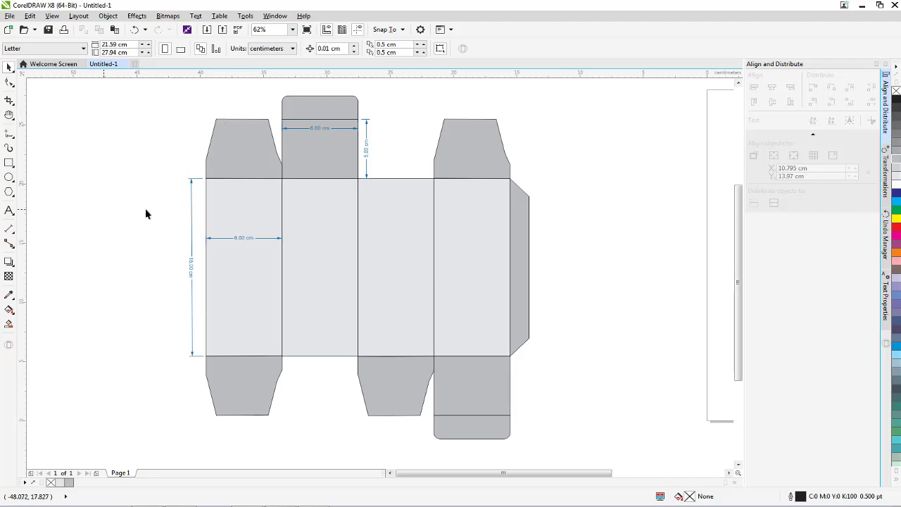
# Dimension the height of the glue flap's outer straight edge, placing the vertical dimension line just outside the flap
pyautogui.click(9, 229)
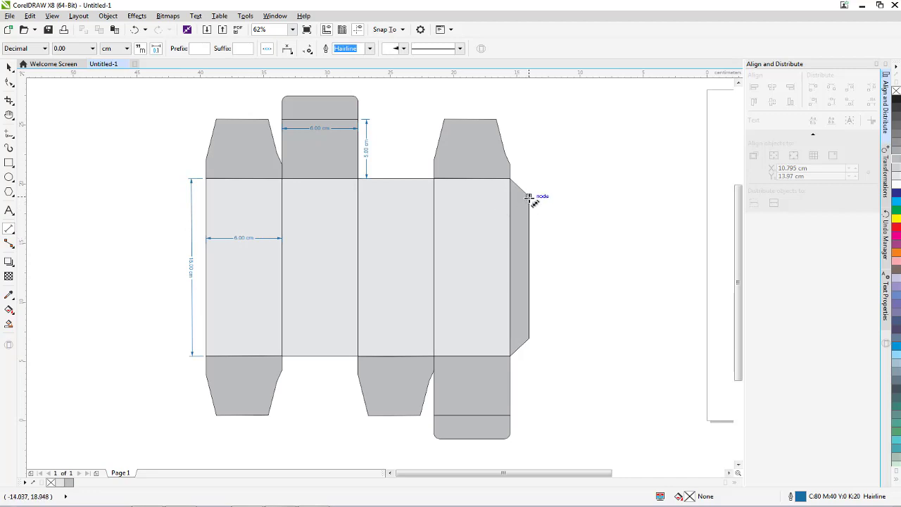
pyautogui.moveTo(528, 197); pyautogui.dragTo(528, 339)
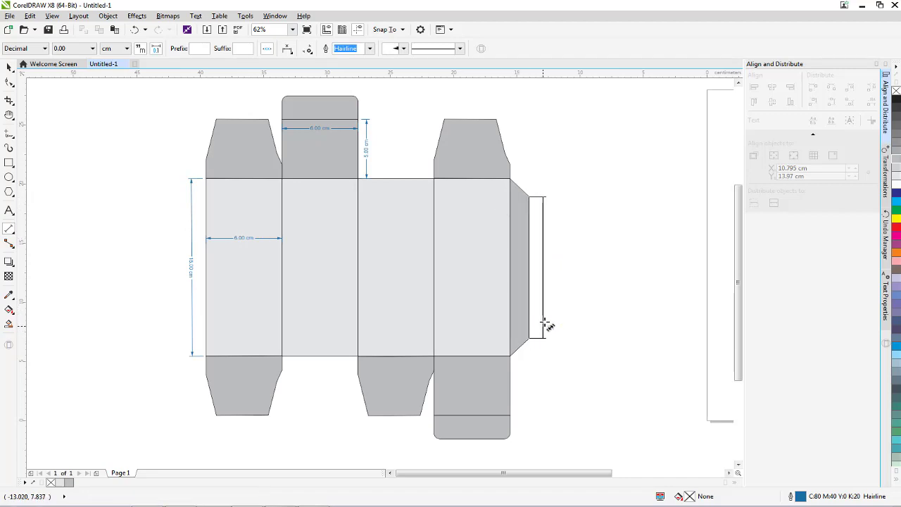
pyautogui.press('space')
pyautogui.press('space')
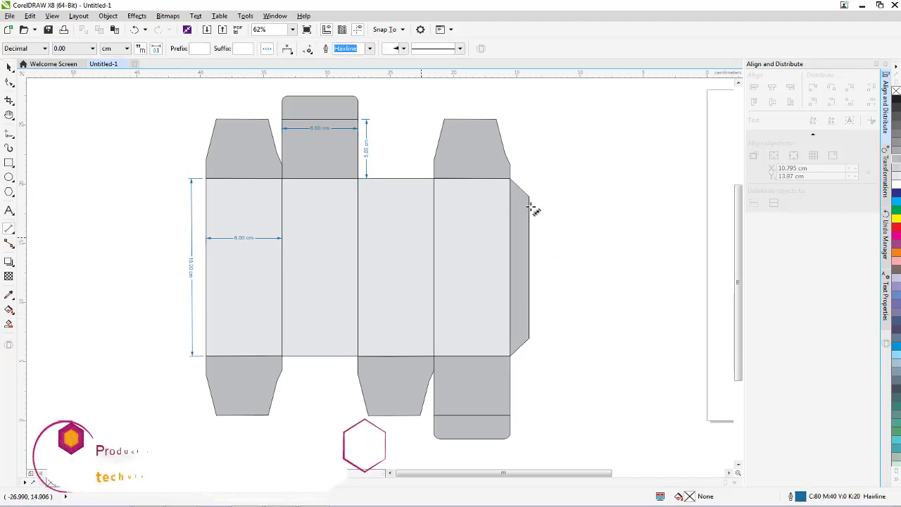
pyautogui.moveTo(530, 214); pyautogui.dragTo(529, 337)
pyautogui.click(545, 296)
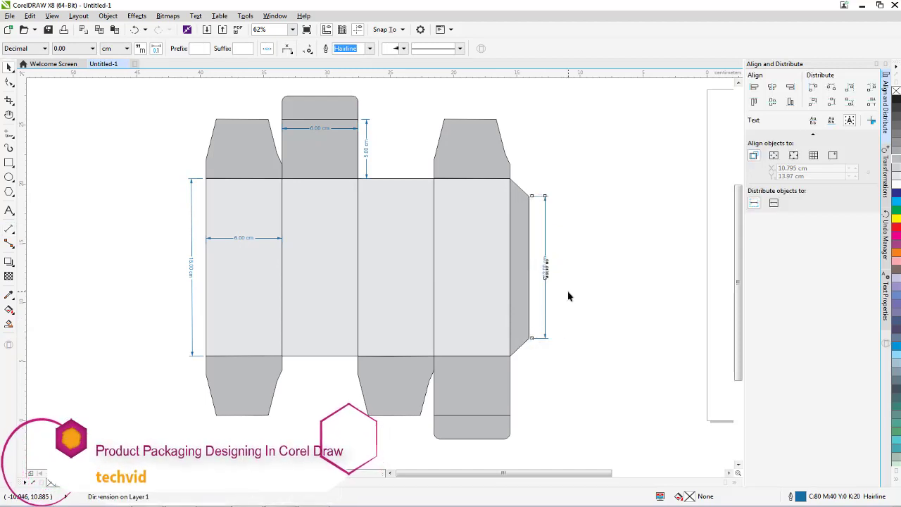
pyautogui.press('space')
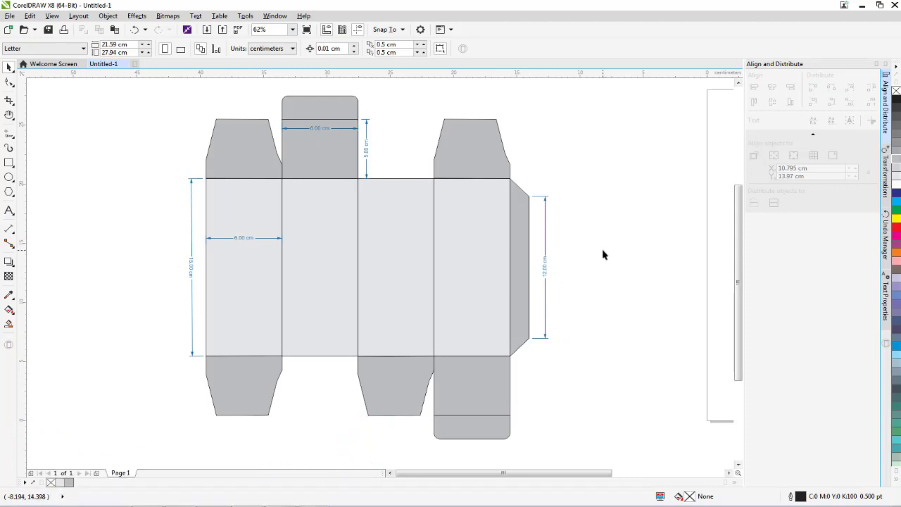
pyautogui.press('h')
pyautogui.moveTo(598, 251); pyautogui.dragTo(637, 255)
pyautogui.press('space')
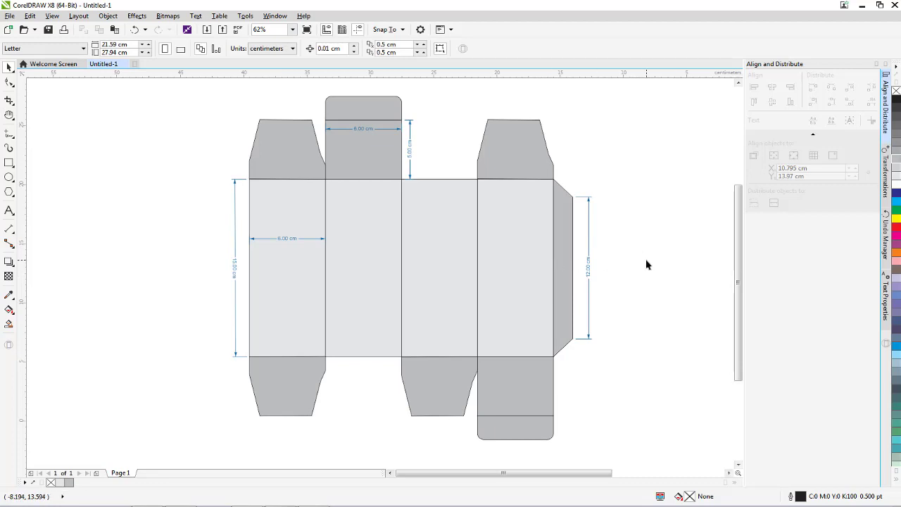
pyautogui.press('space')
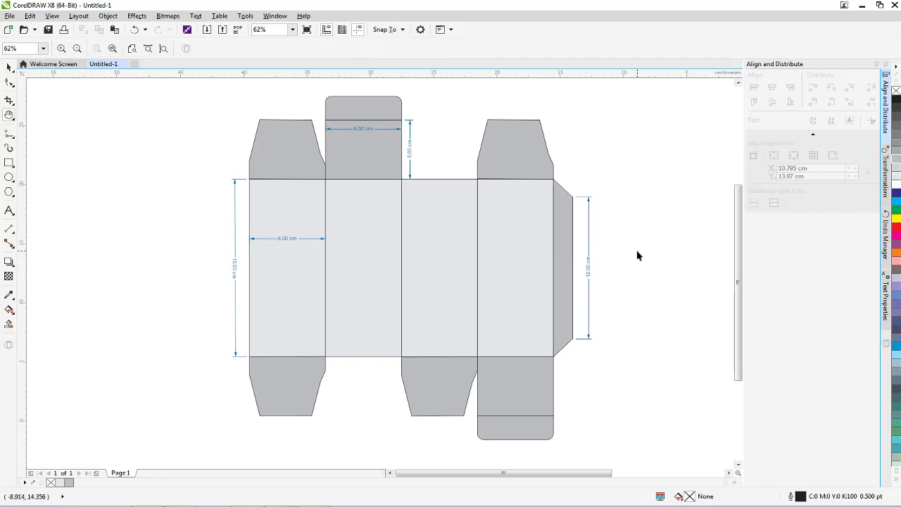
pyautogui.press('space')
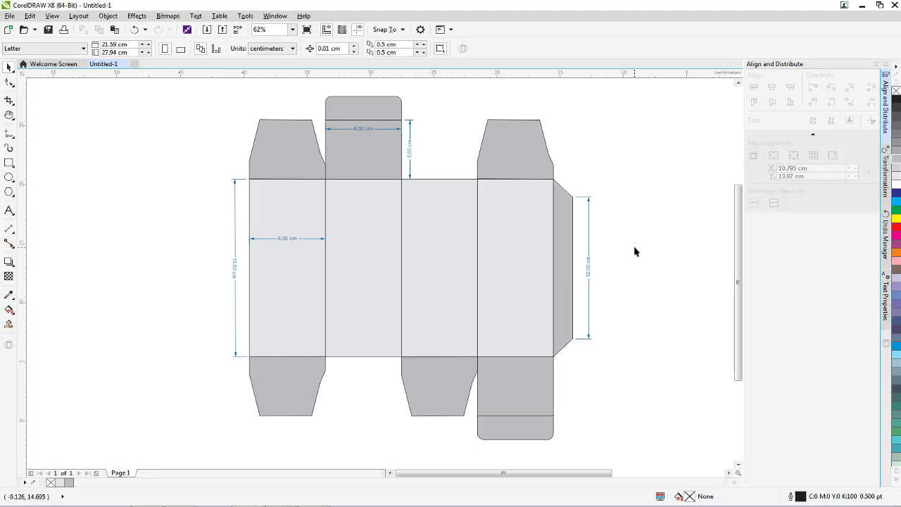